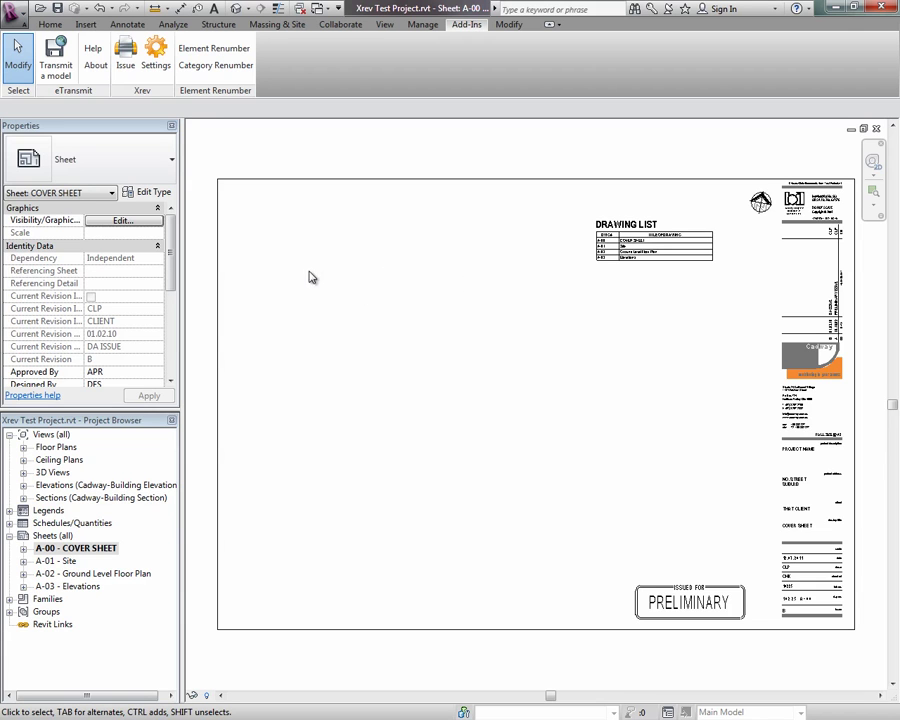
Open the Xrev Transmit settings and select the Example profile on the Formats page.
click(155, 57)
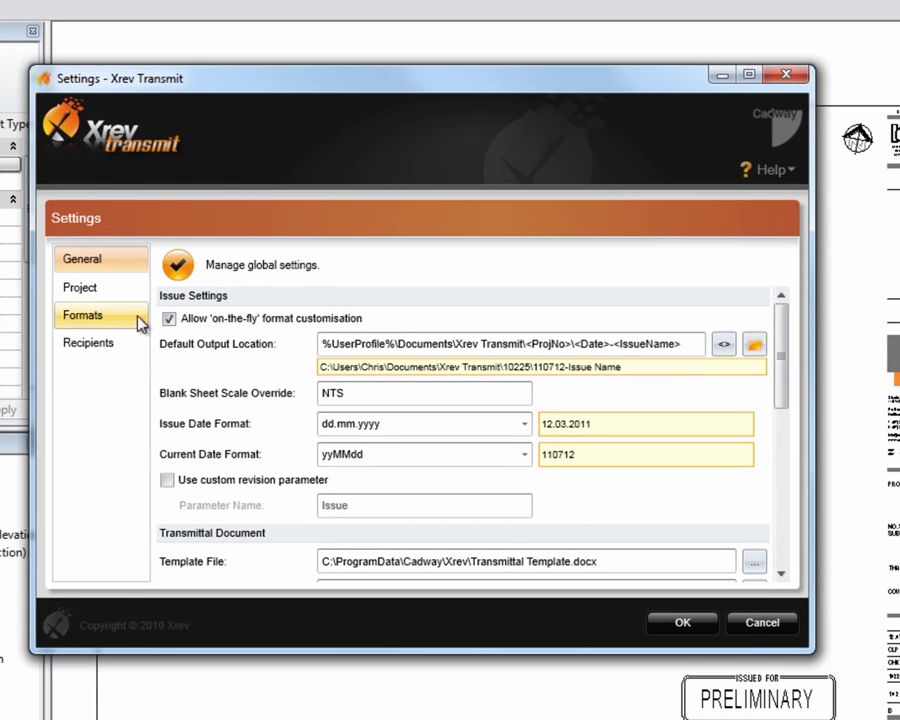
click(110, 318)
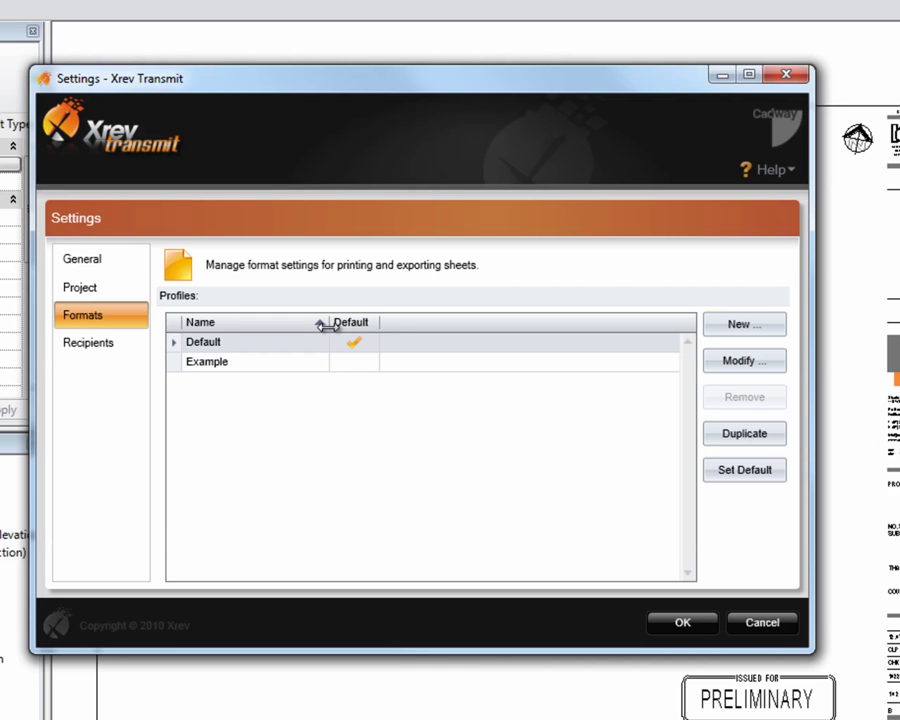
click(259, 370)
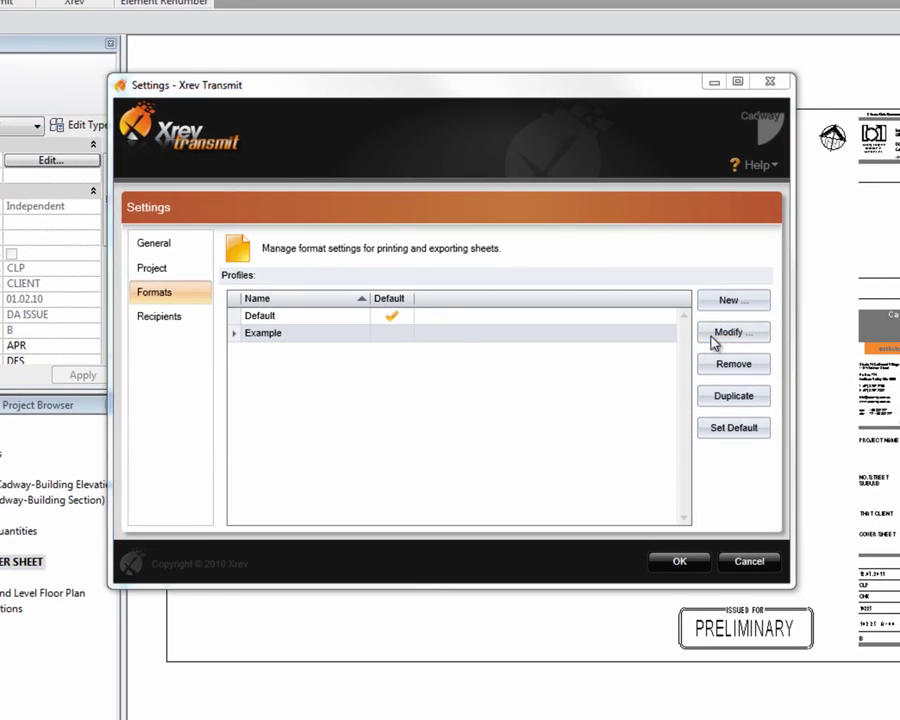
Open the Example profile for editing and inspect the DWFx - Combined format's settings.
click(728, 333)
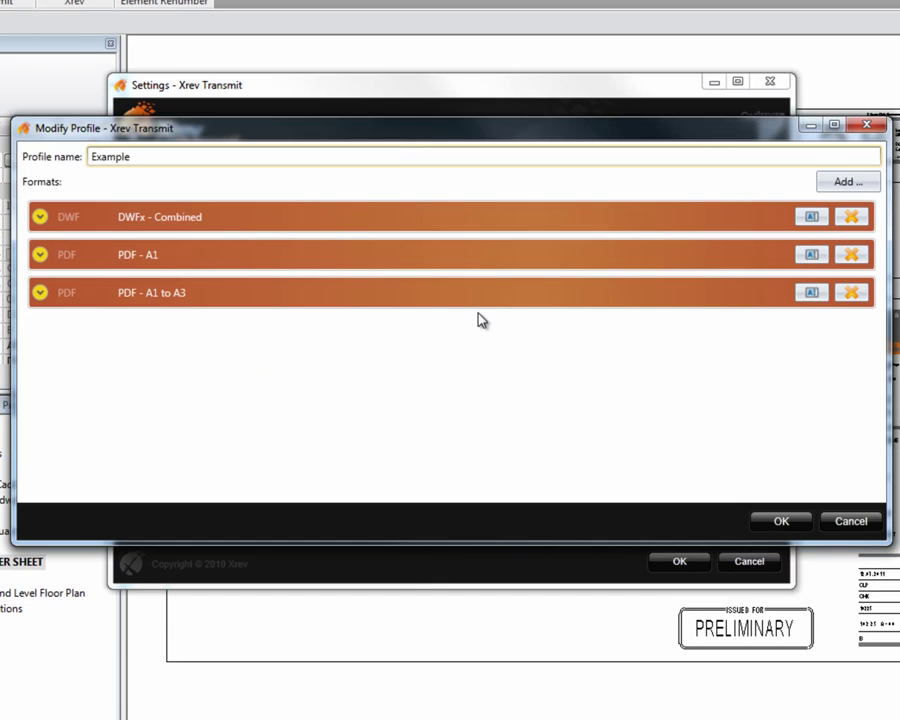
click(153, 222)
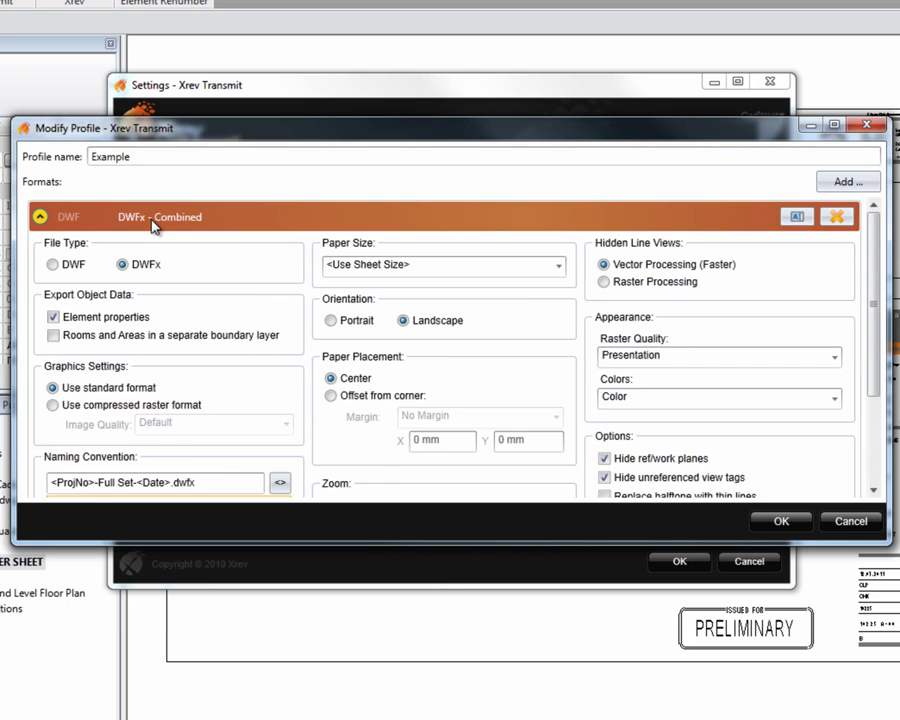
scroll(152, 224, down, 1)
scroll(258, 355, down, 1)
scroll(255, 348, up, 2)
click(181, 220)
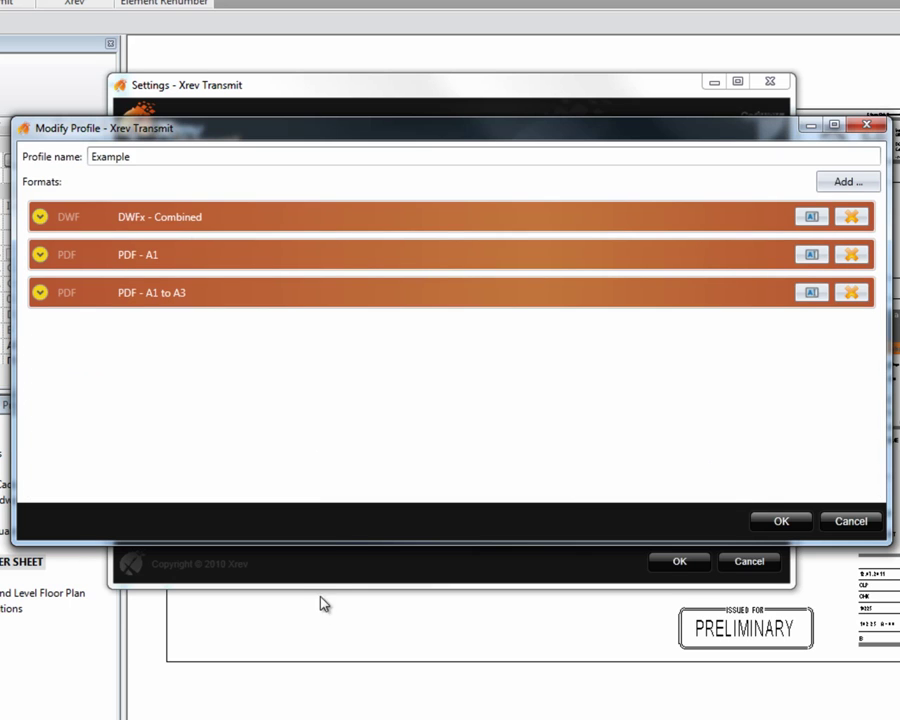
Make the profile window taller and review the PDF - A1 and PDF - A1 to A3 settings.
drag(337, 541, 327, 686)
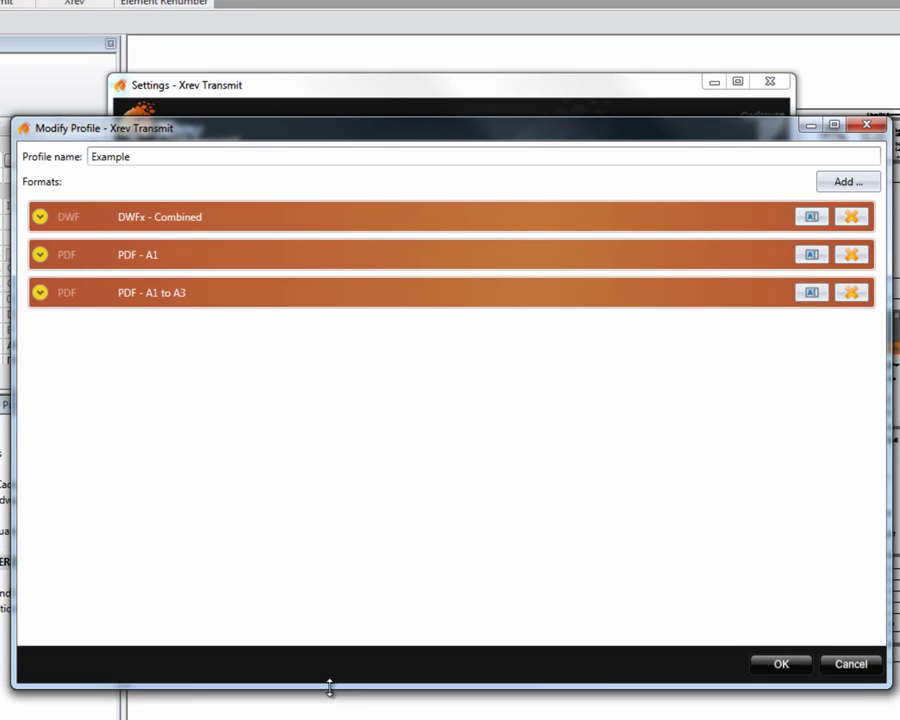
click(173, 262)
click(178, 262)
click(184, 298)
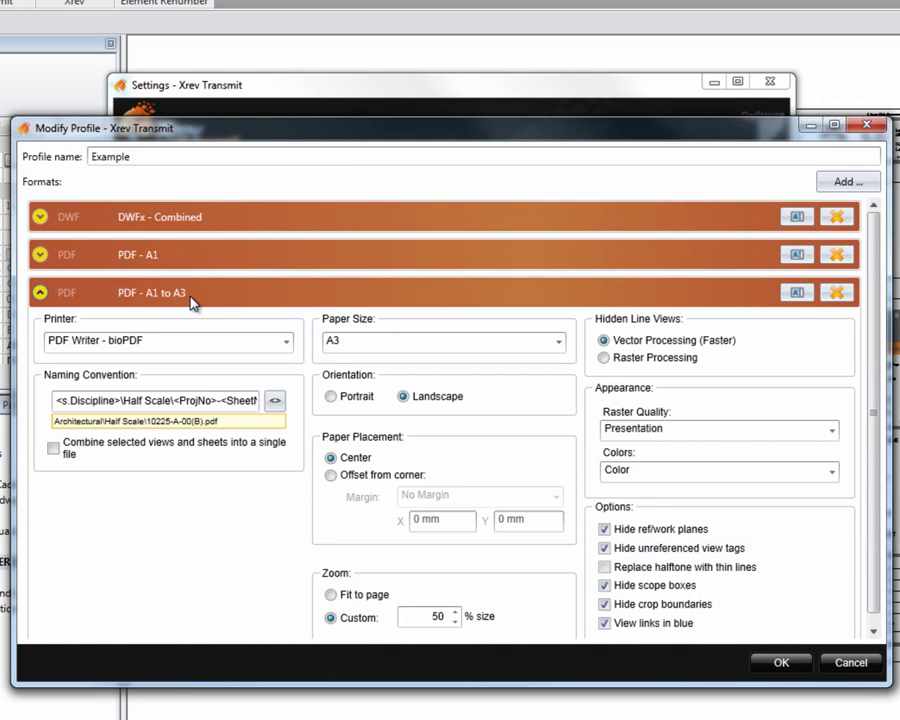
click(190, 300)
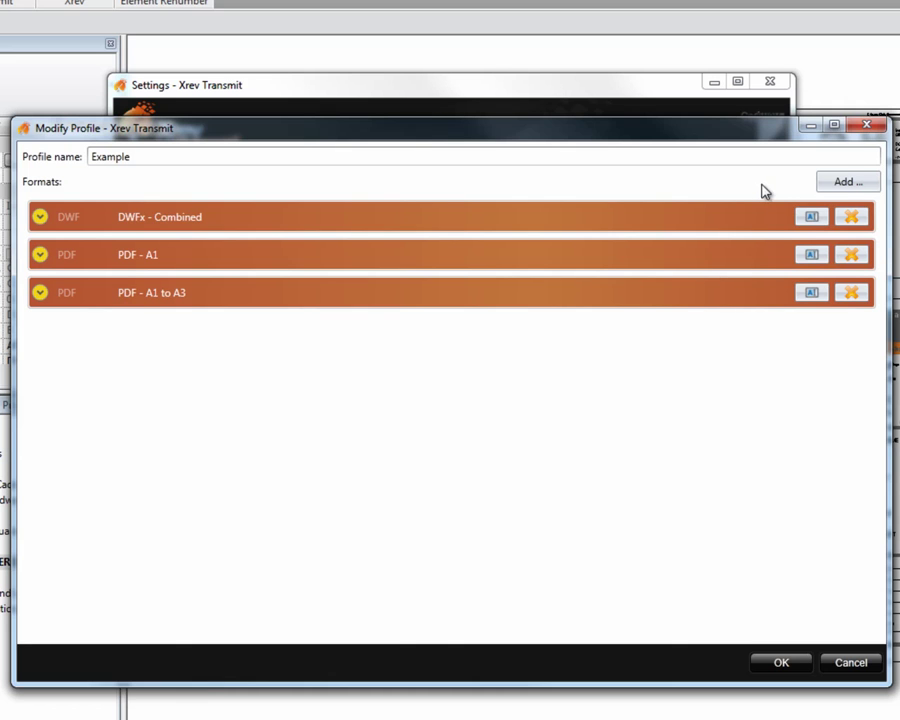
Add a DWG-type format named 'DWG 2007' to the Example profile.
click(828, 188)
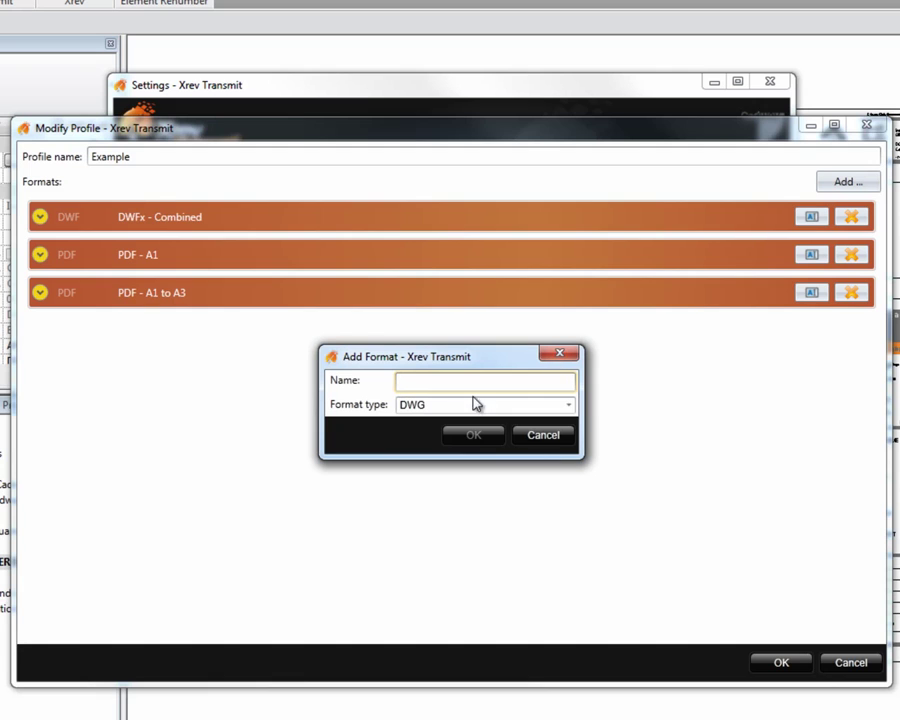
click(567, 405)
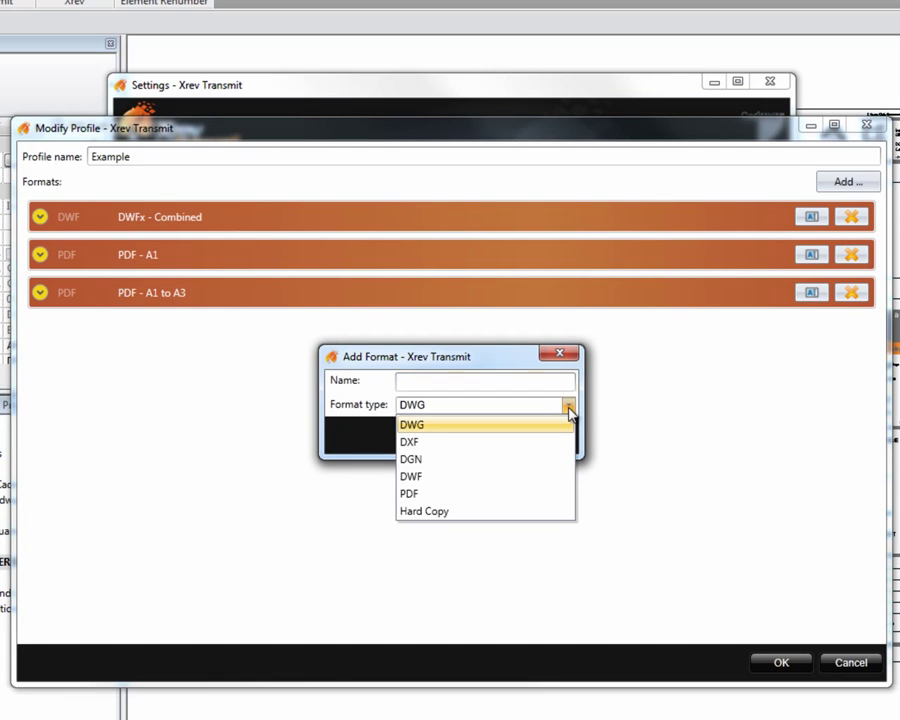
click(419, 428)
click(430, 381)
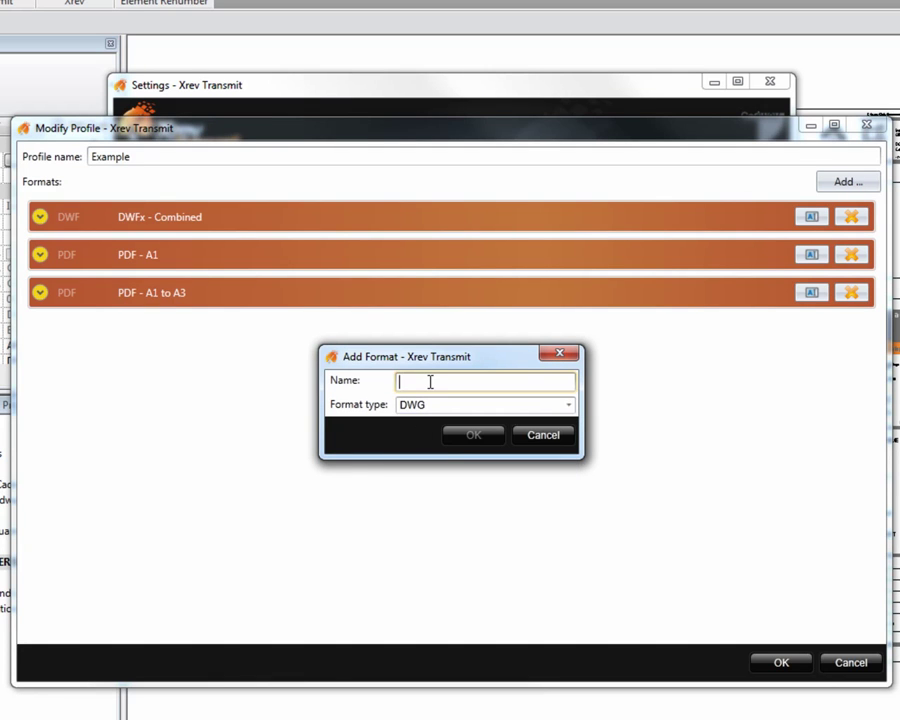
text(DWG)
text( 2007)
click(470, 437)
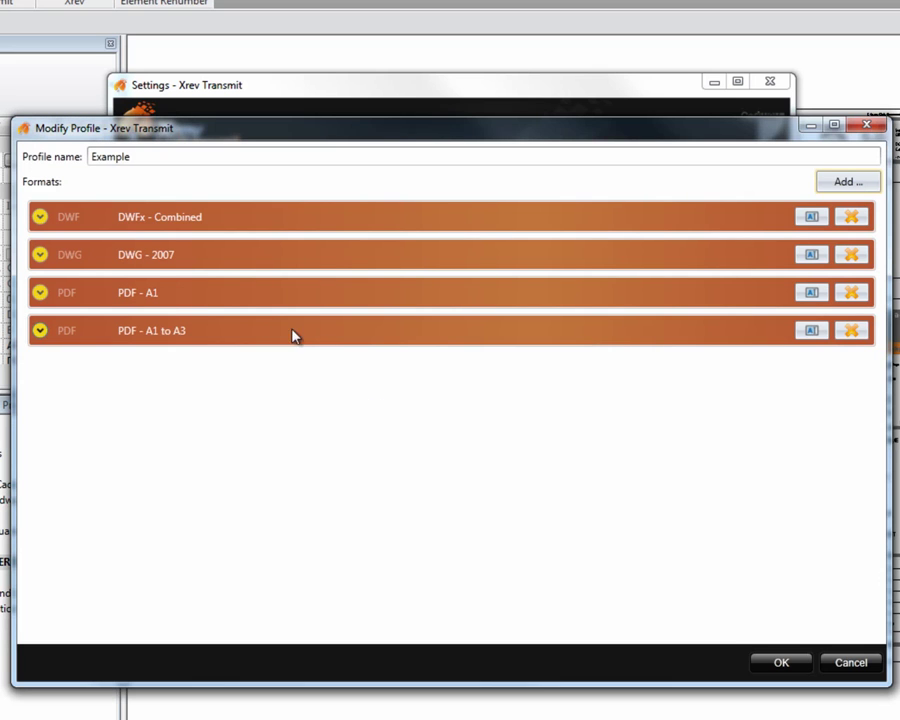
Expand DWG - 2007 and check its Layers and Properties and Export Layers File options, keeping AIA.
click(155, 263)
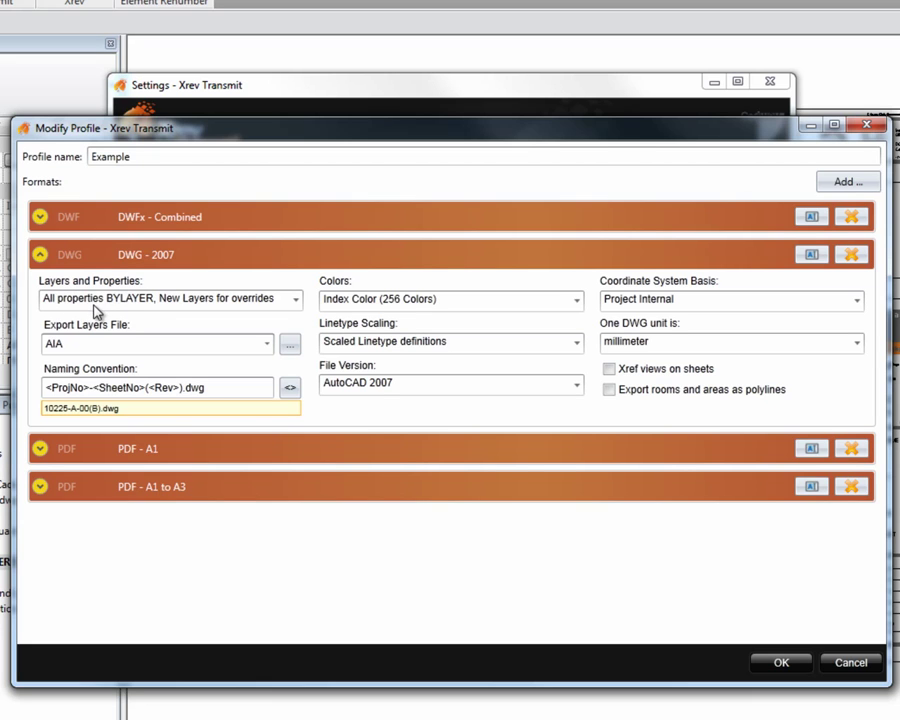
click(296, 301)
click(296, 301)
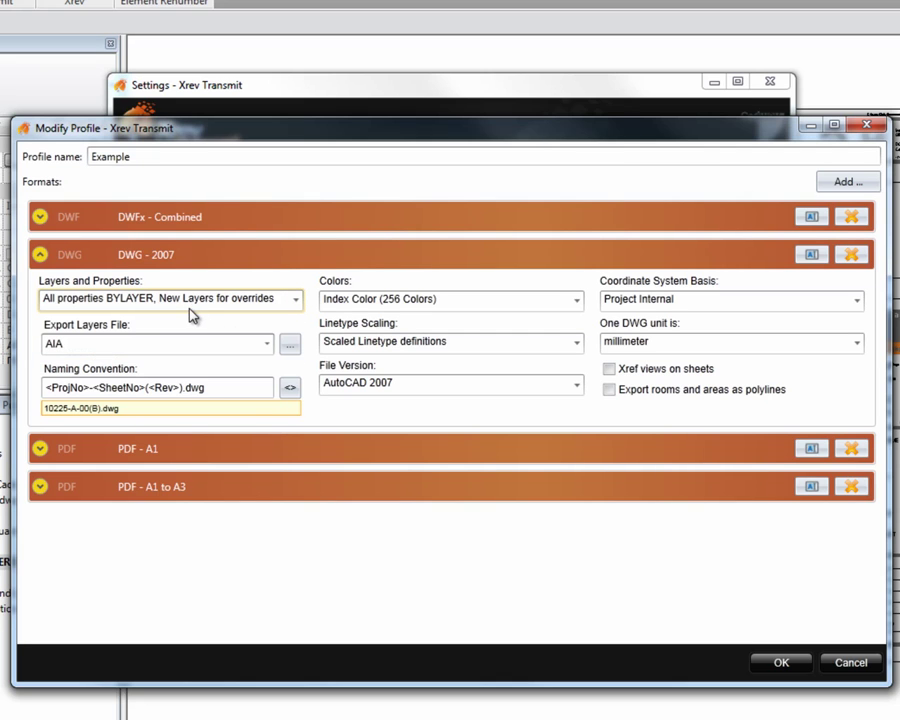
click(102, 345)
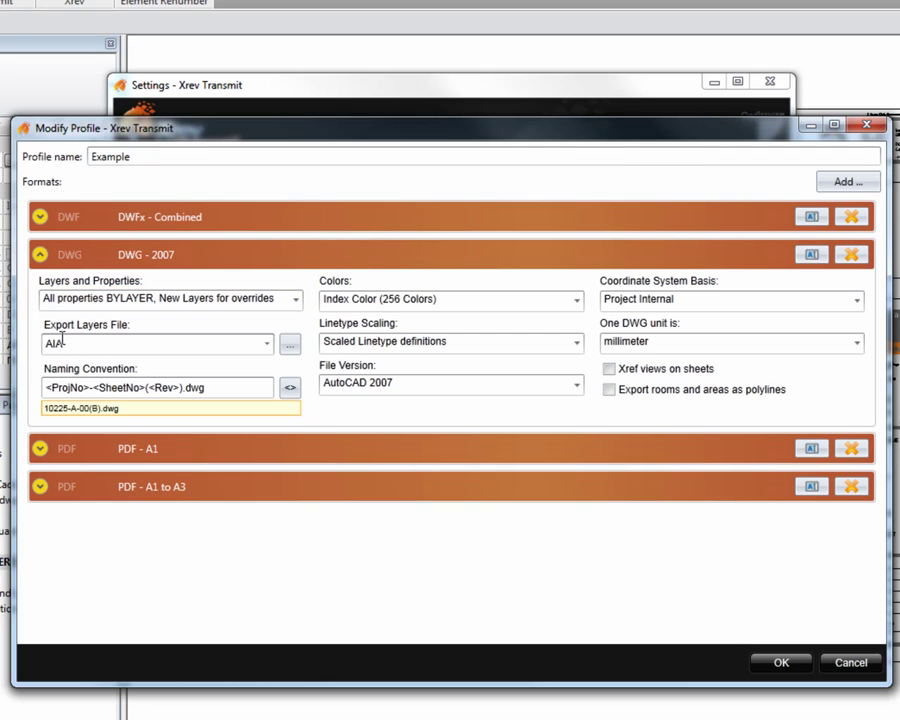
click(267, 346)
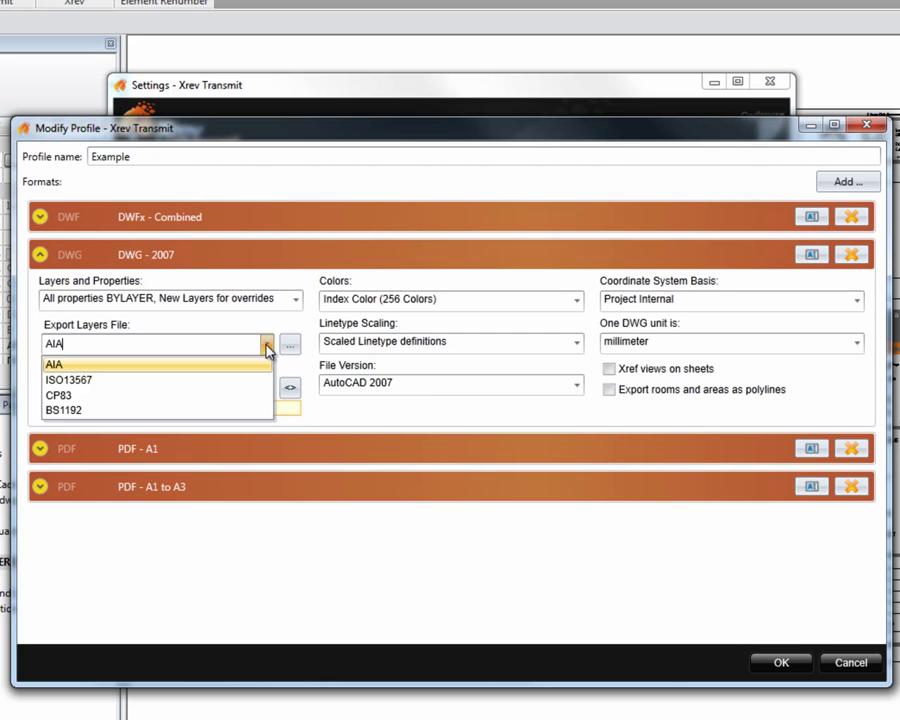
click(267, 346)
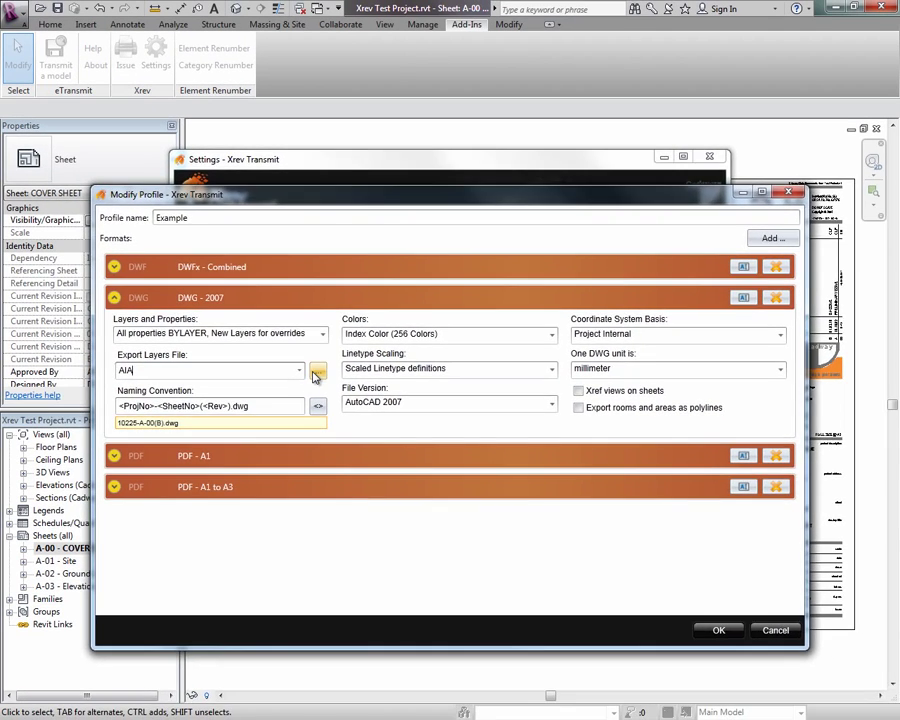
Load exportlayers-dwg-cadway.txt from H:\01. Revit\07. Settings as the export layers file.
click(316, 373)
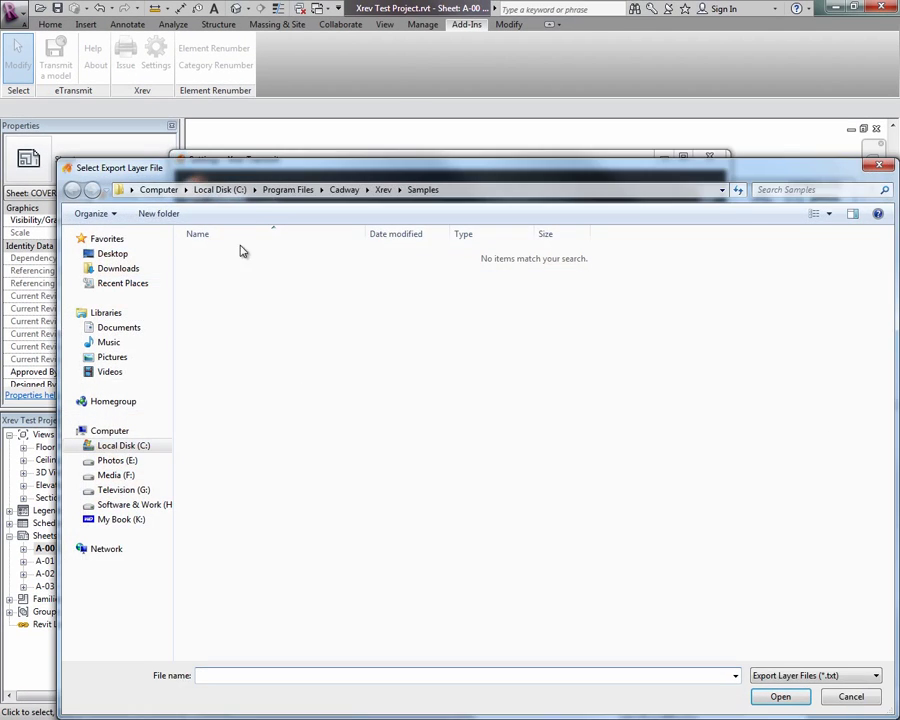
drag(251, 166, 245, 147)
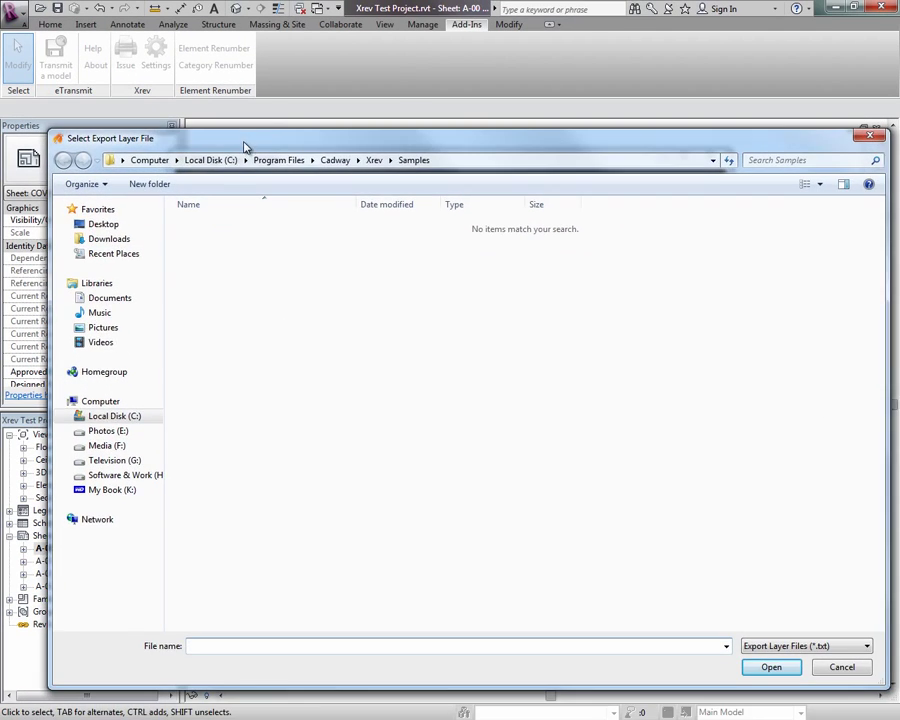
click(150, 475)
double_click(210, 240)
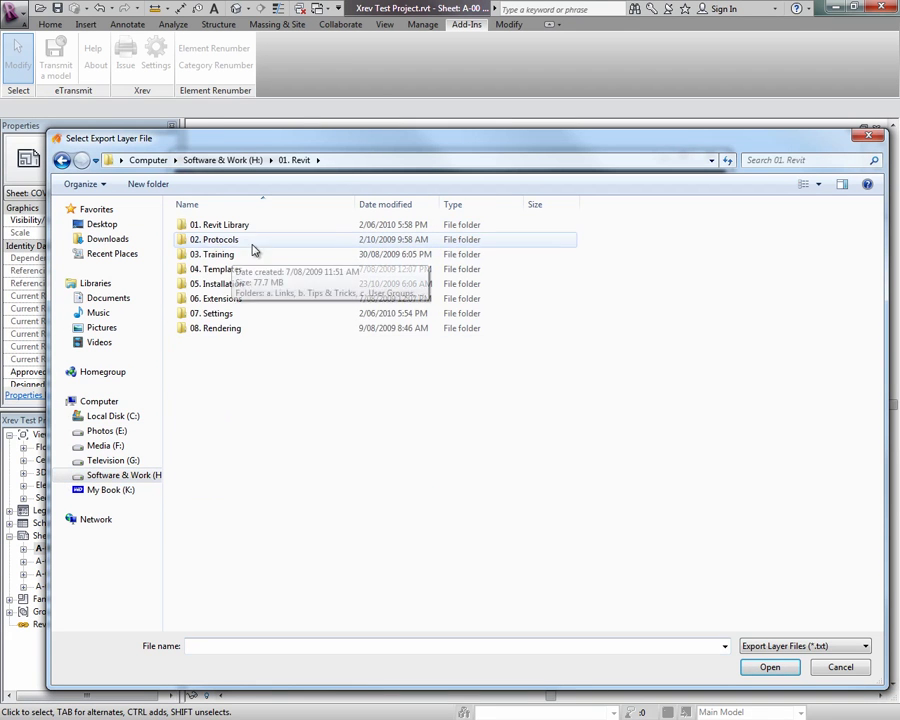
double_click(241, 314)
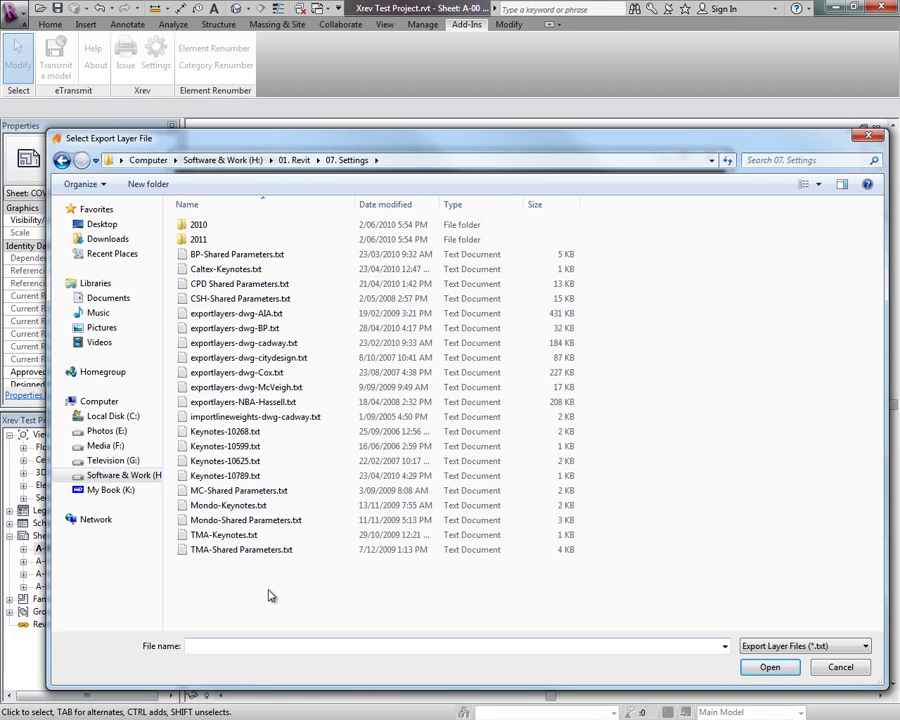
click(272, 343)
click(769, 666)
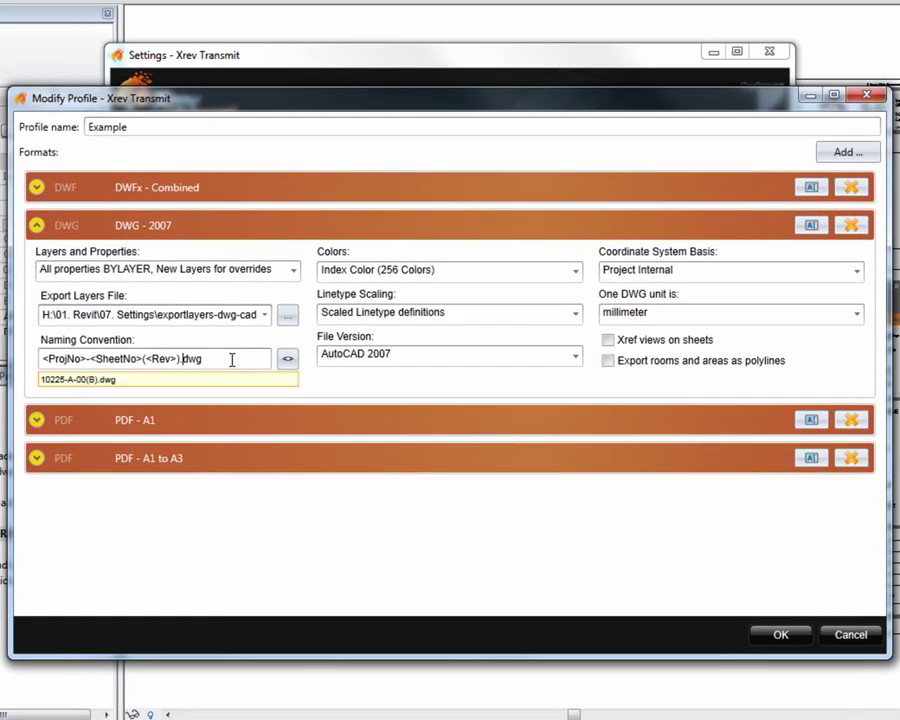
Clear the DWG - 2007 naming convention and start it with 'DWG\'.
click(86, 357)
text(-)
click(139, 359)
text(-)
drag(214, 358, 10, 362)
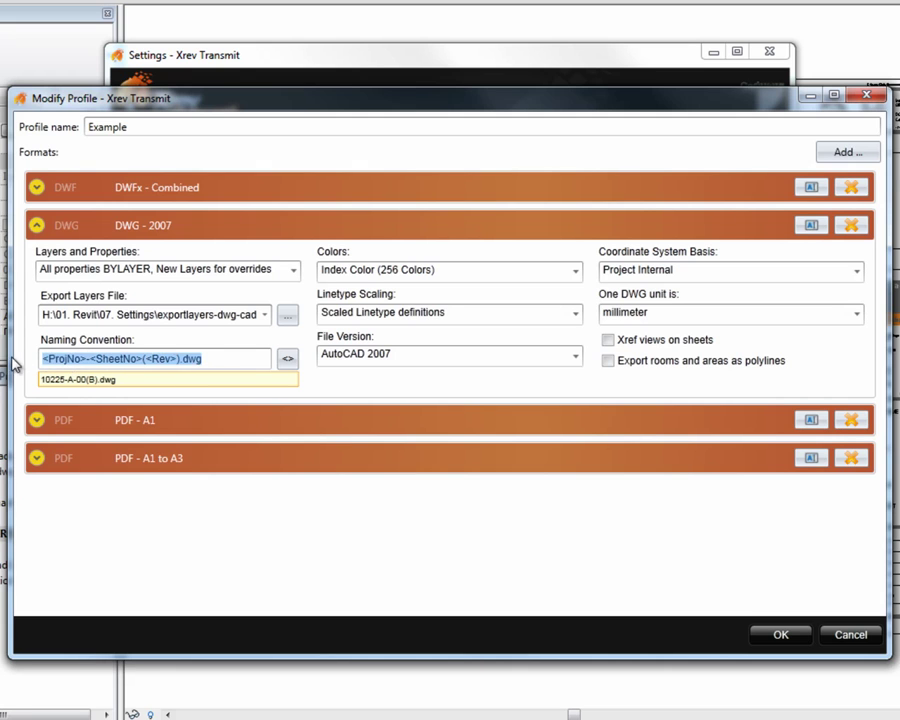
key(BackSpace)
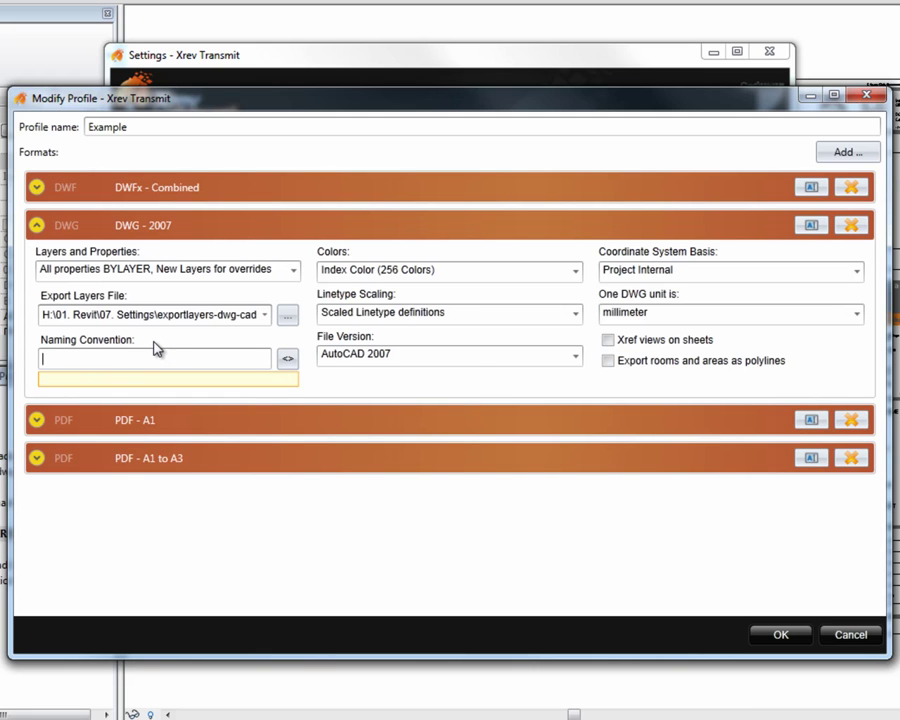
text(DWG\)
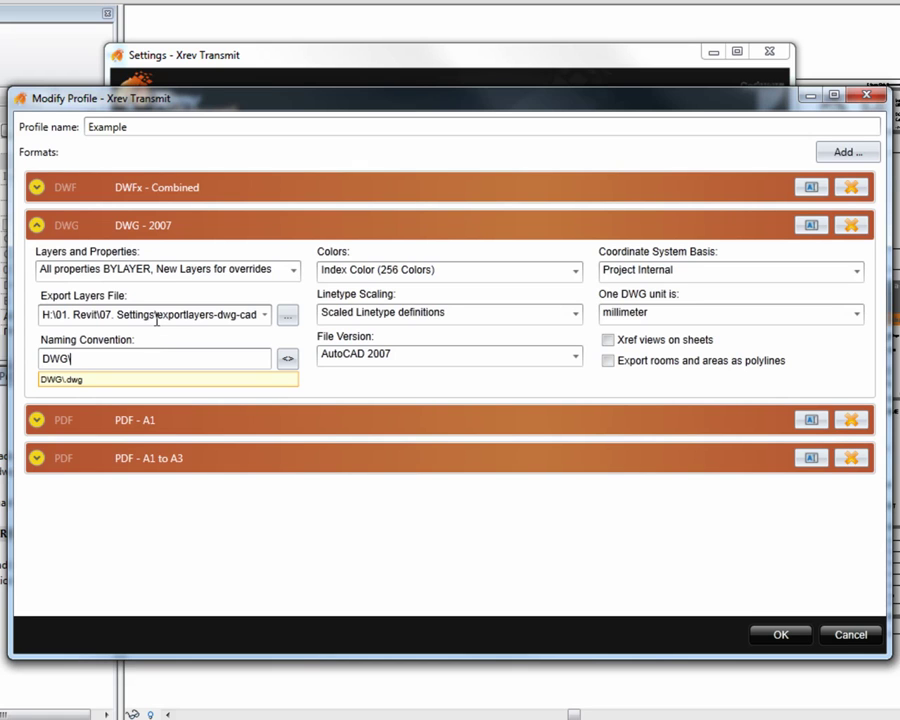
Append <ProjNo>-<SheetNo> so file names preview as DWG\10225-A-00.dwg.
click(287, 360)
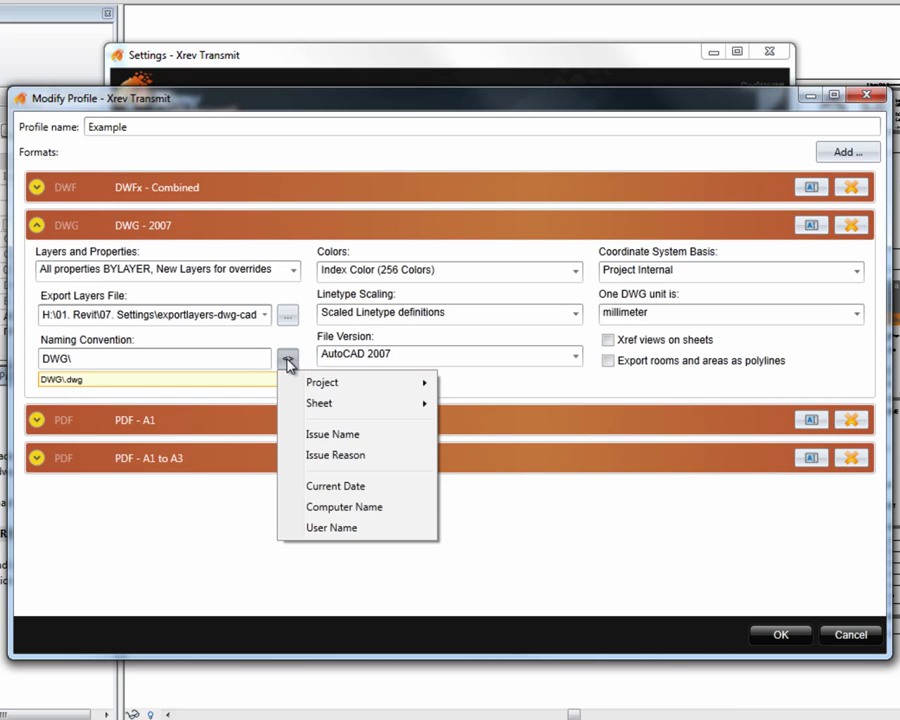
mouse_move(337, 387)
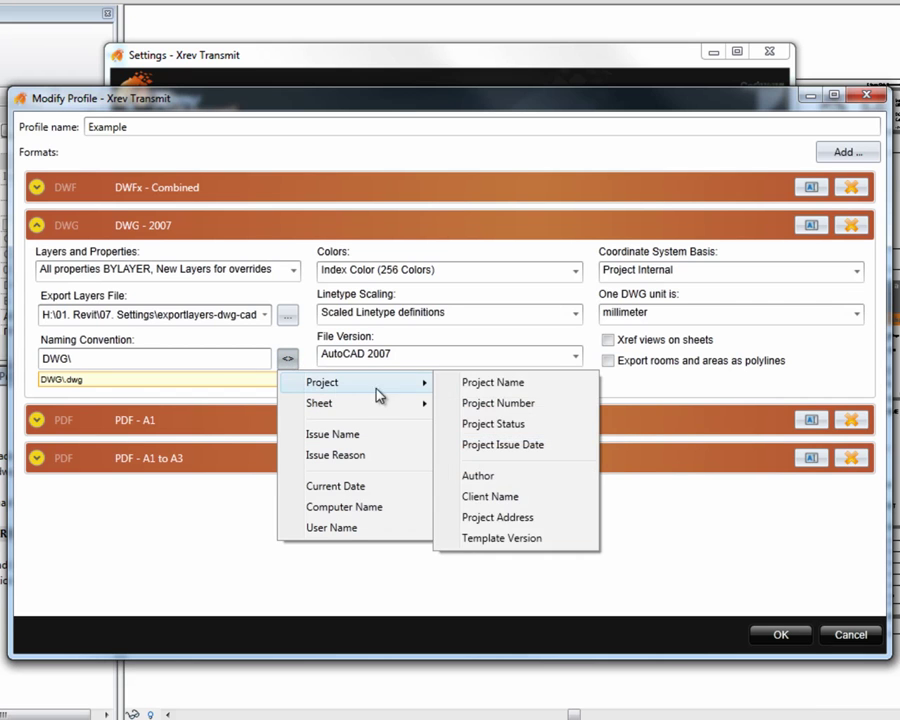
click(528, 410)
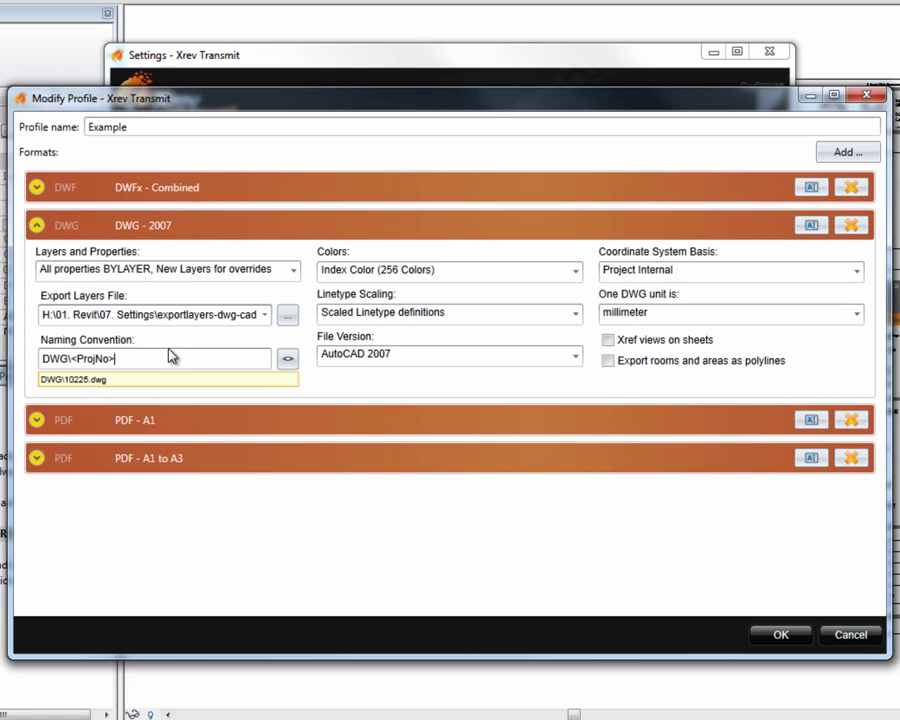
text(-)
click(287, 358)
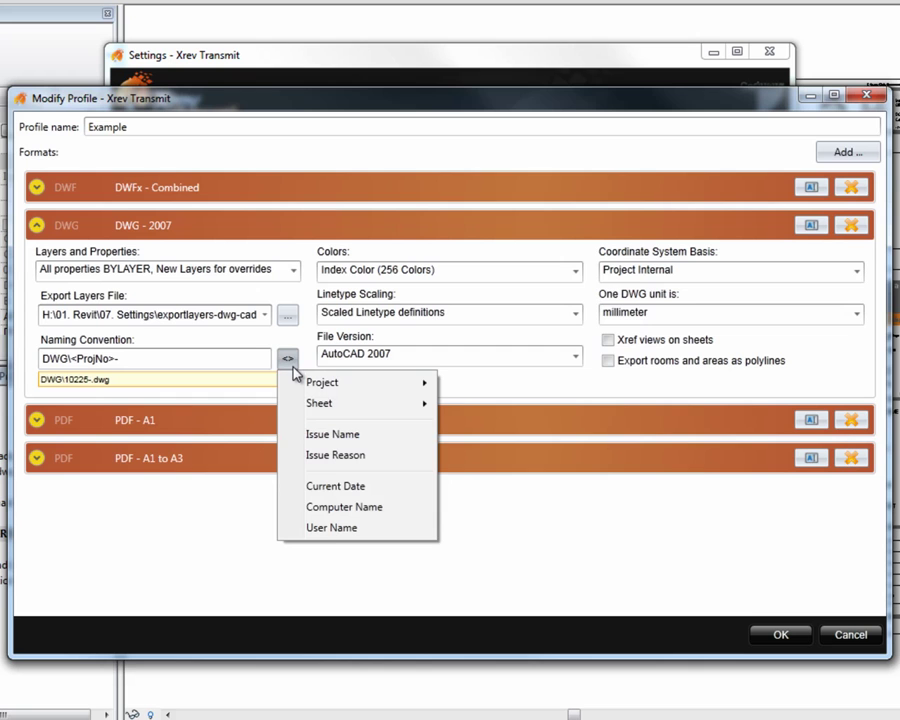
mouse_move(337, 410)
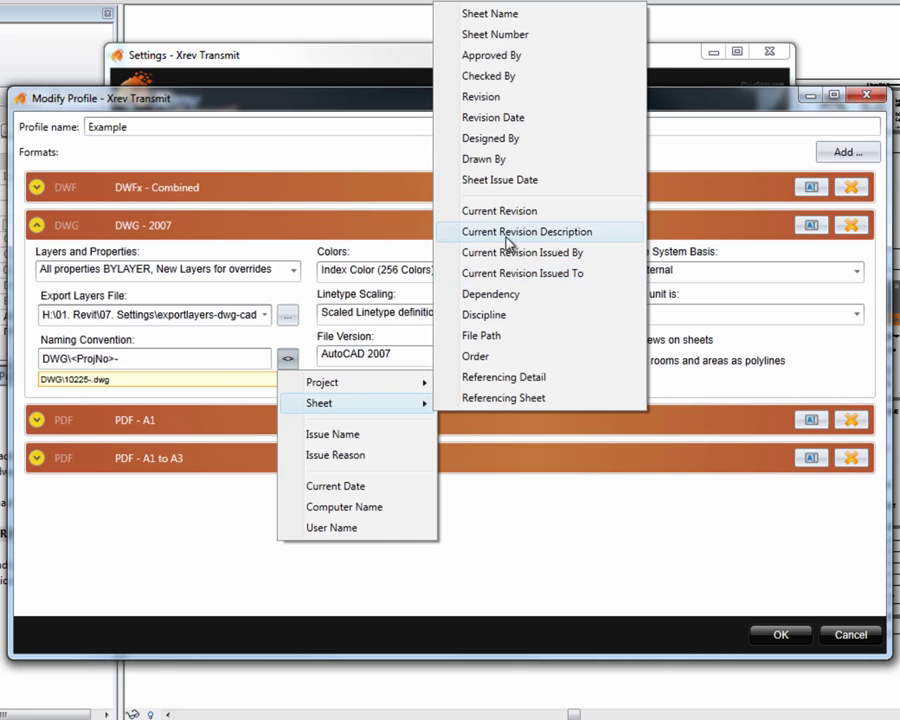
click(506, 38)
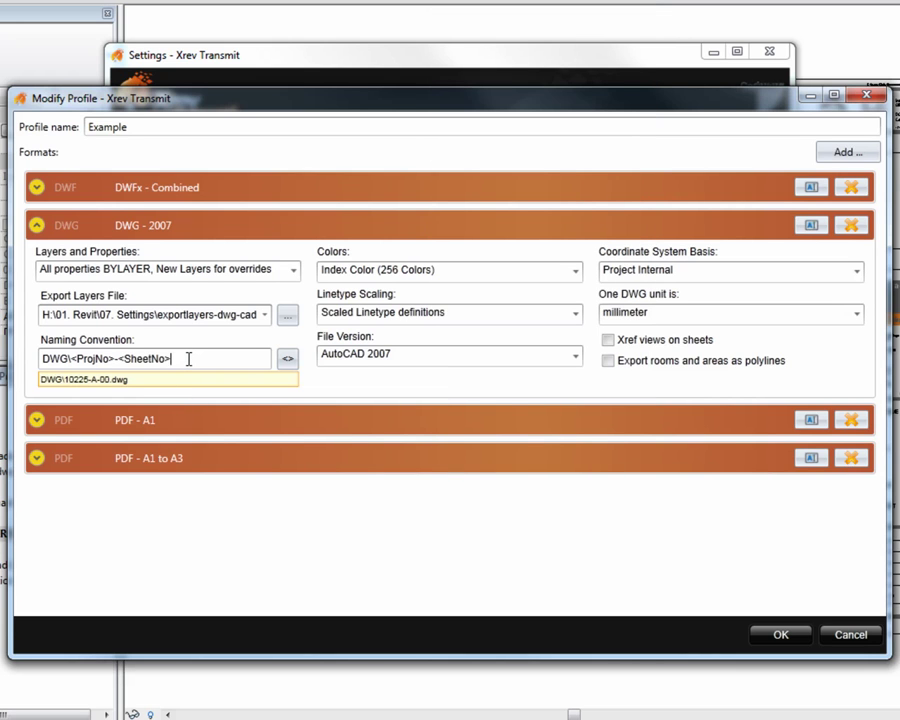
Append the current revision field in brackets to the naming convention.
text(()
click(287, 359)
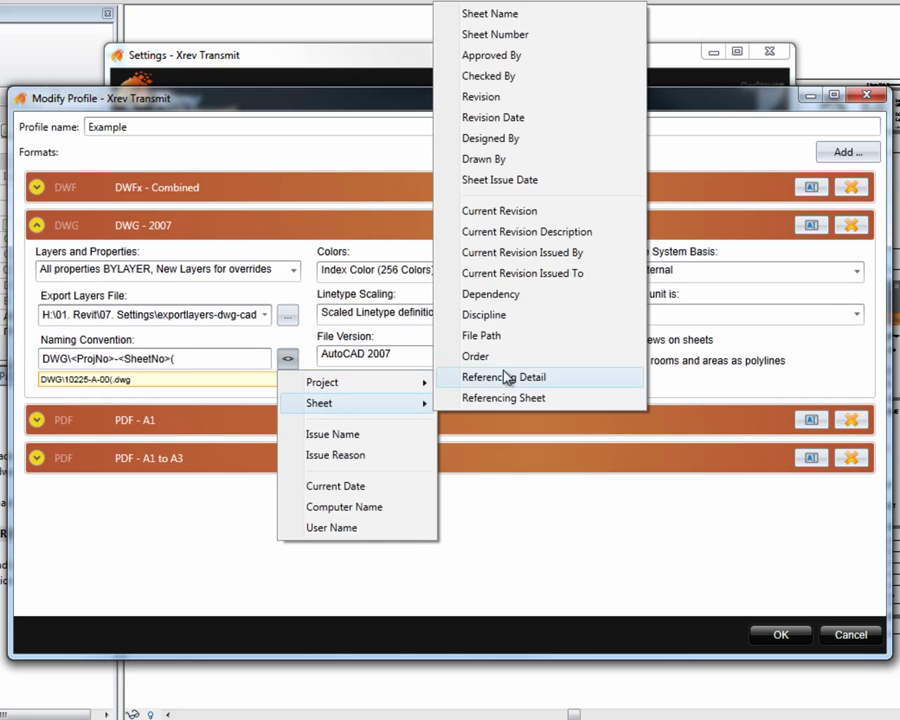
click(496, 212)
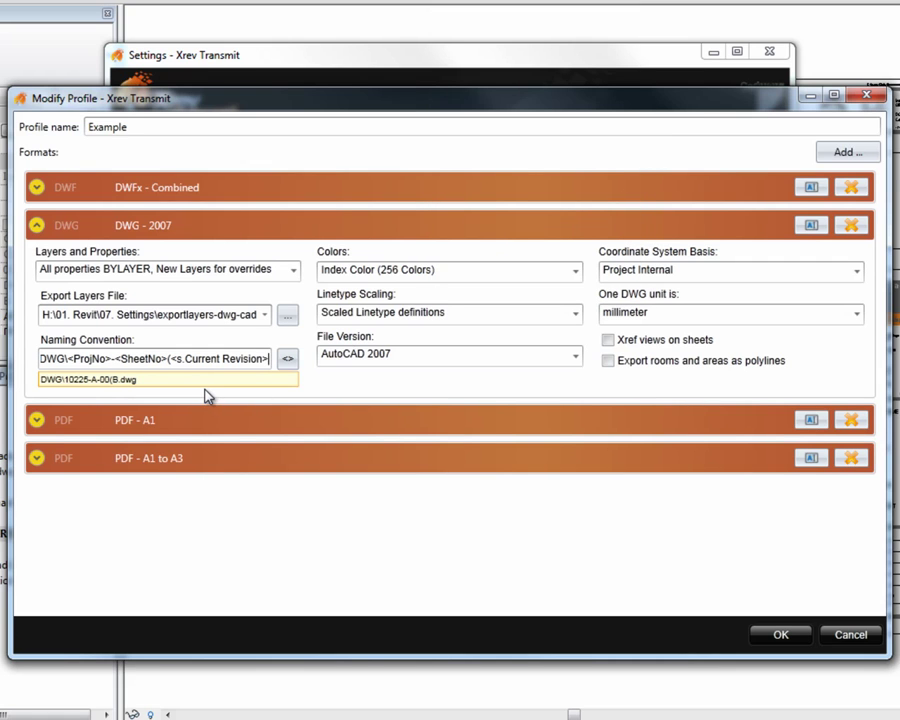
text())
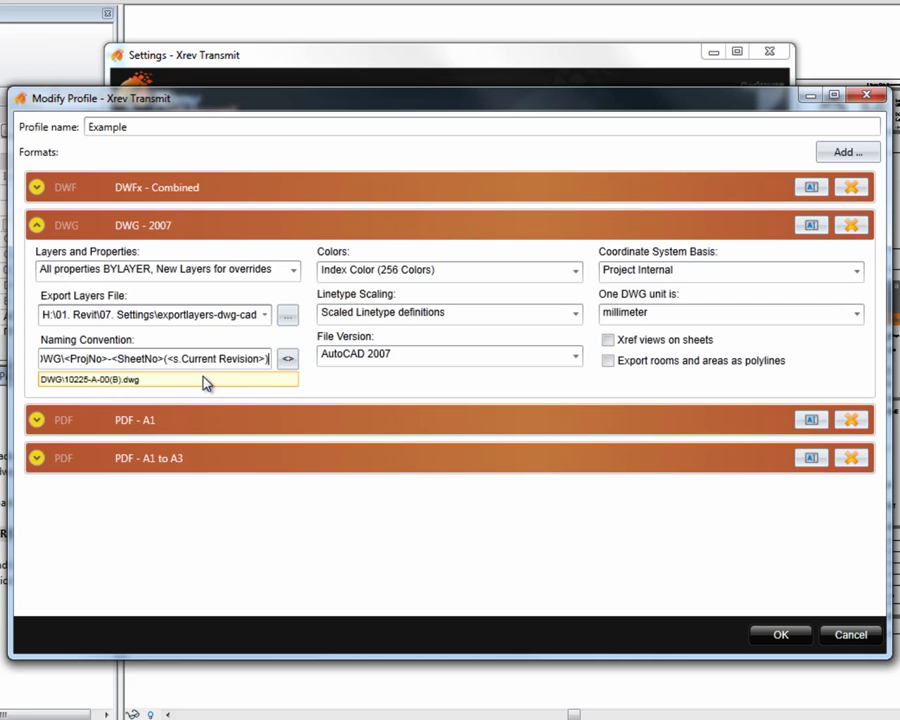
Shorten the revision field to <Rev>, giving DWG\<ProjNo>-<SheetNo>(<Rev>).
click(287, 358)
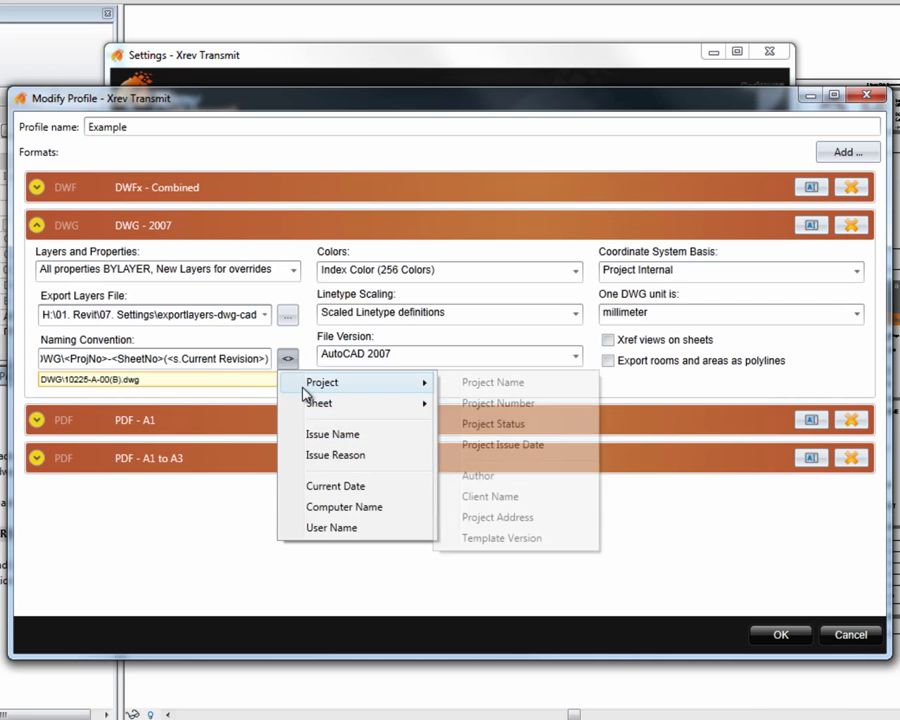
mouse_move(308, 405)
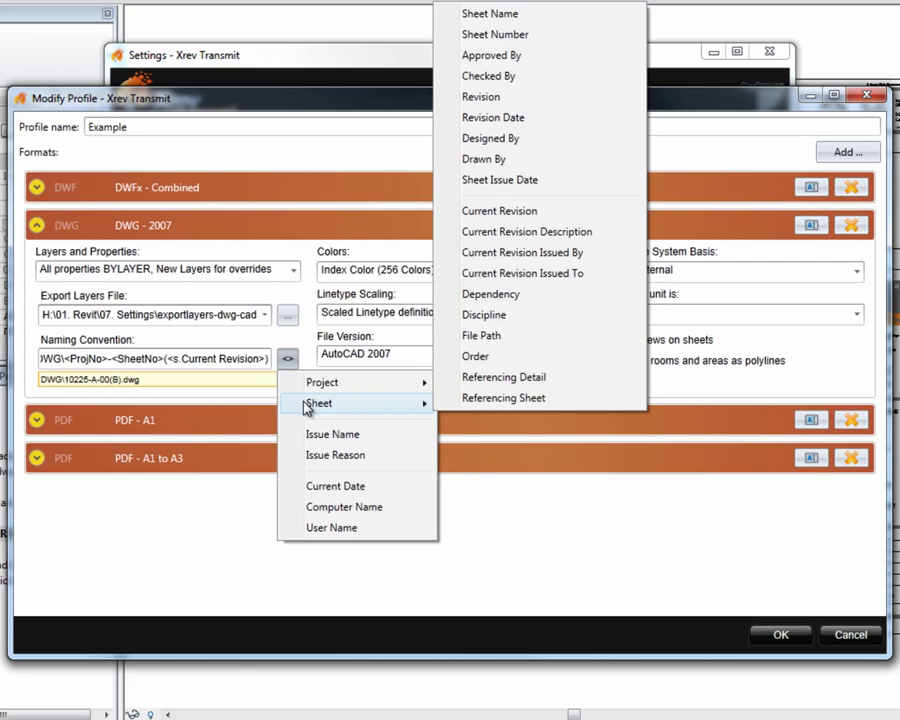
click(158, 358)
click(262, 358)
key(BackSpace)
key(BackSpace)
key(BackSpace)
key(BackSpace)
key(BackSpace)
key(BackSpace)
key(BackSpace)
key(BackSpace)
key(BackSpace)
key(BackSpace)
key(BackSpace)
key(BackSpace)
key(BackSpace)
key(BackSpace)
key(BackSpace)
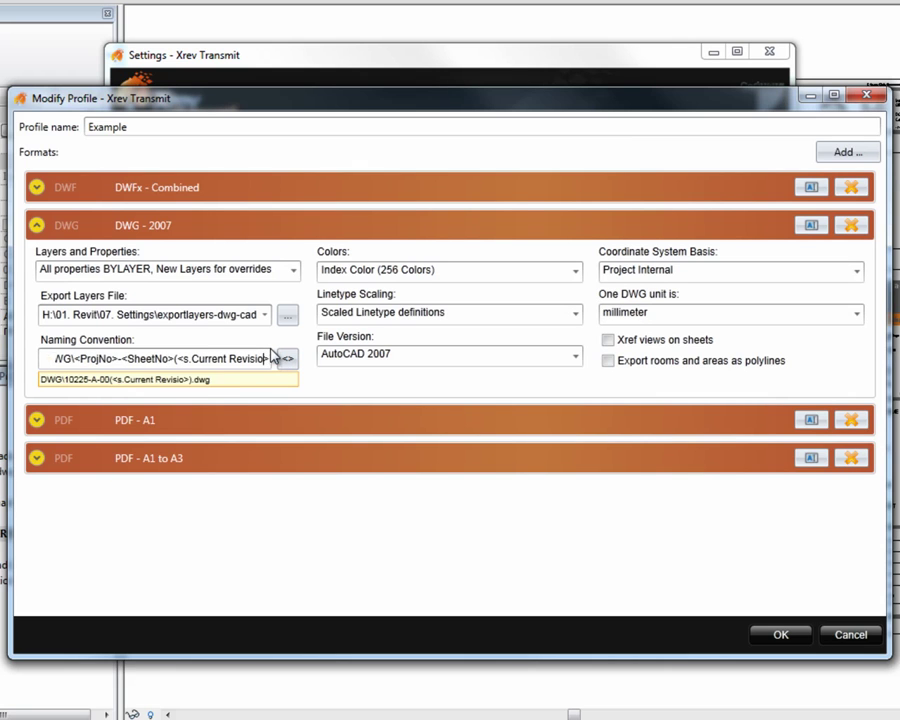
key(BackSpace)
key(BackSpace)
key(BackSpace)
text(Rev)
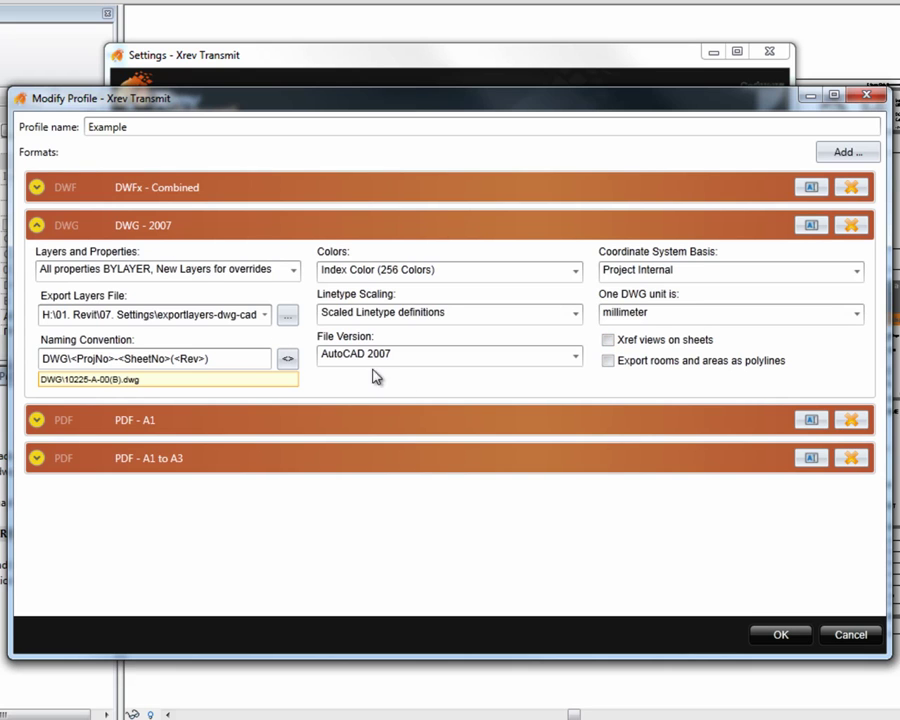
Collapse DWG - 2007 and add a PDF-type format named 'PDF - A3'.
click(235, 361)
click(210, 230)
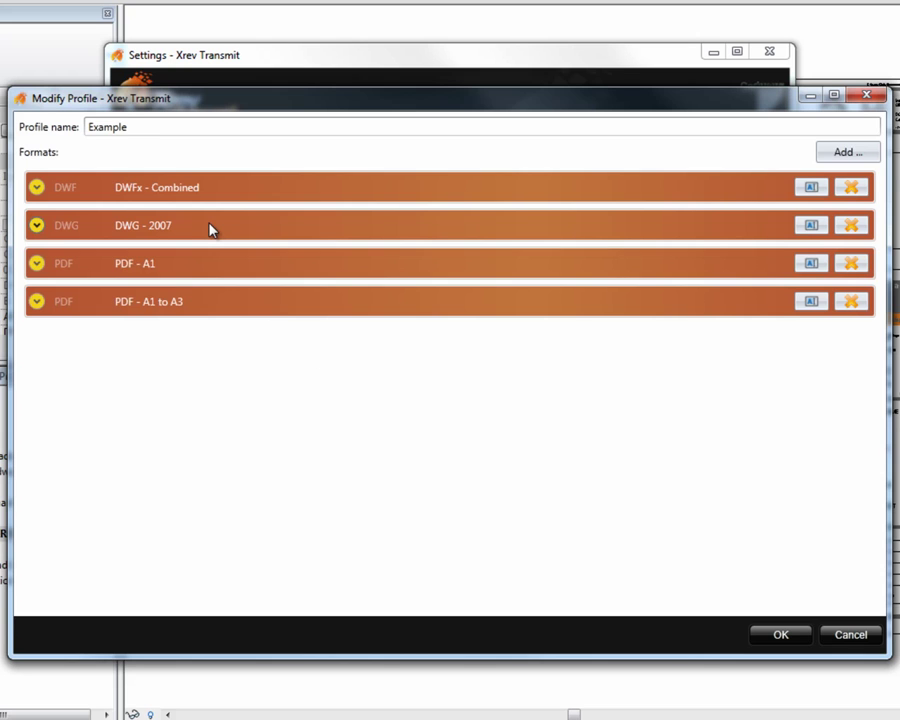
click(850, 157)
click(452, 377)
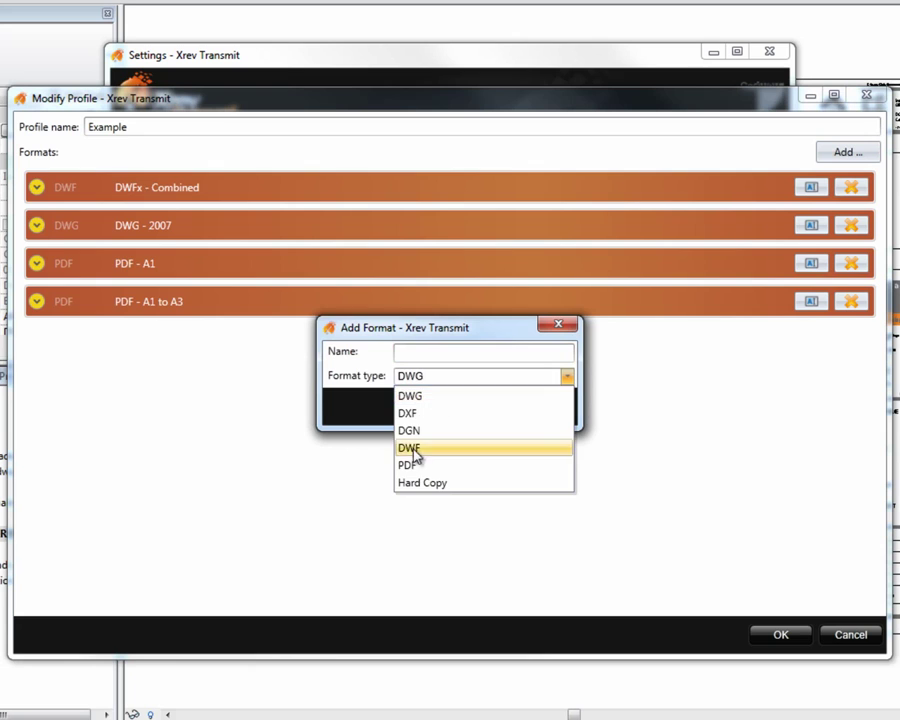
click(420, 466)
click(426, 351)
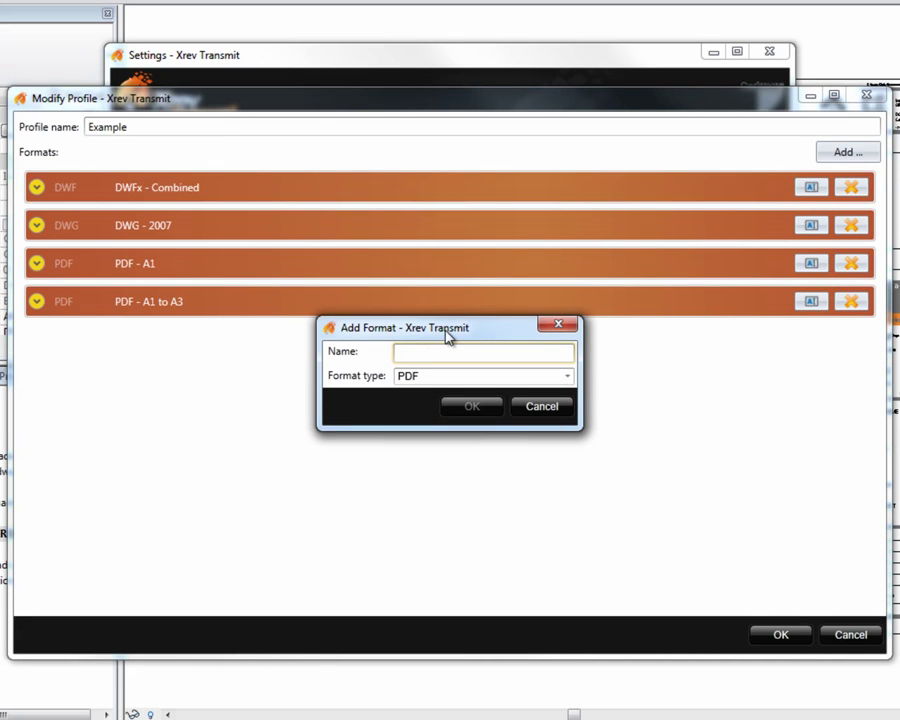
text(PDF - A3)
click(476, 408)
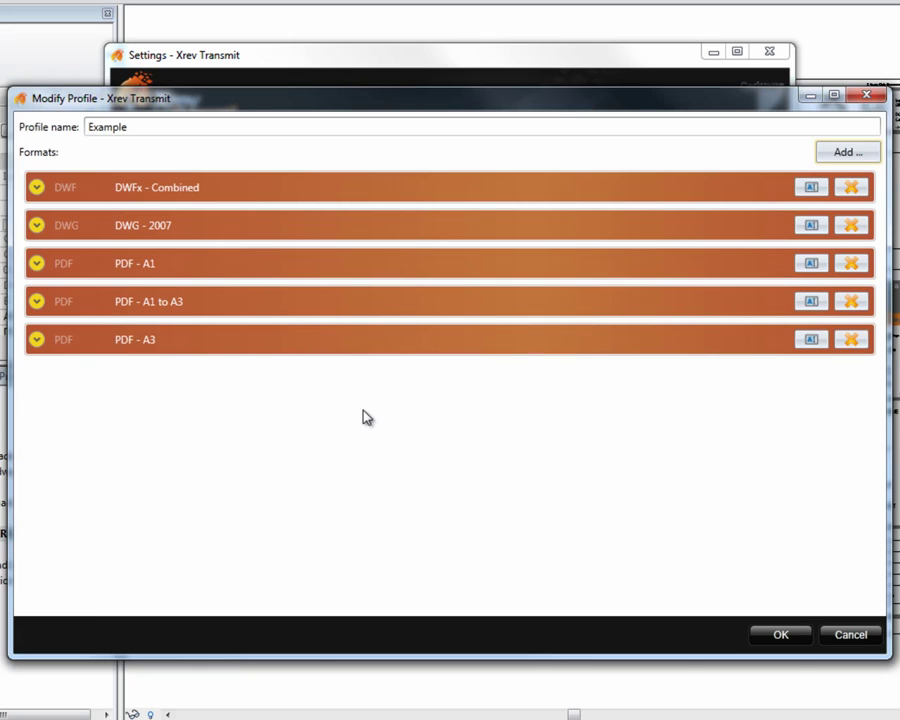
Set the PDF - A3 printer to PDF Writer - bioPDF and prefix its naming with 'PDF\'.
click(162, 344)
click(284, 390)
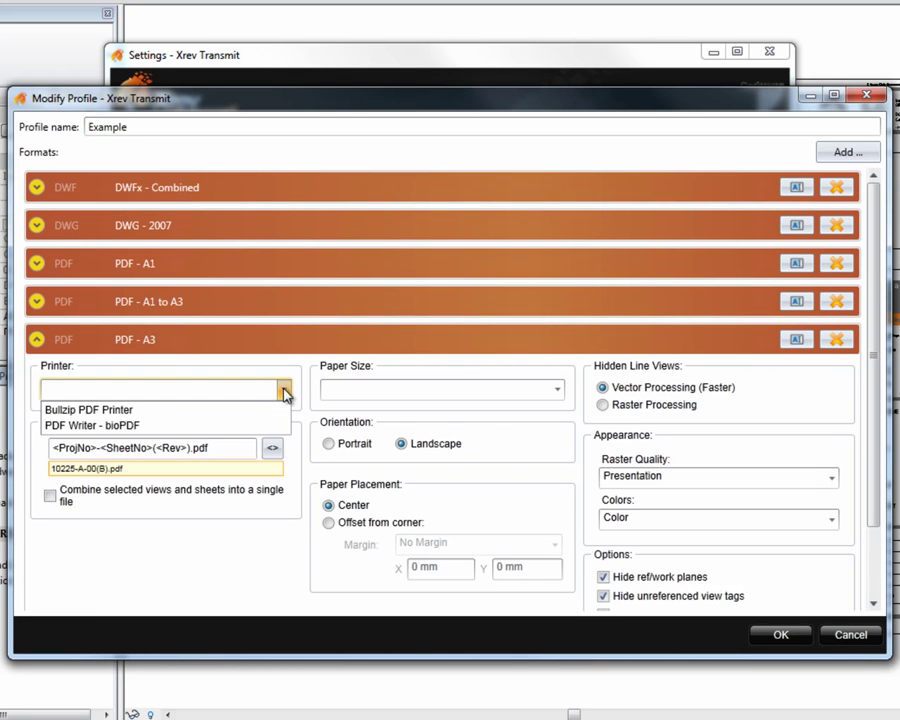
click(86, 428)
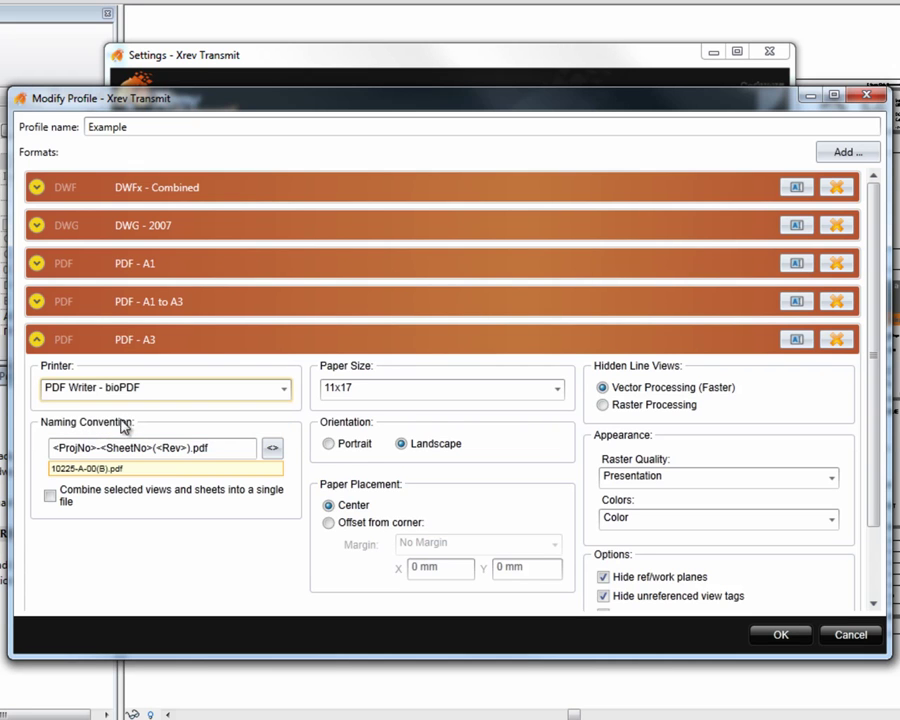
click(44, 447)
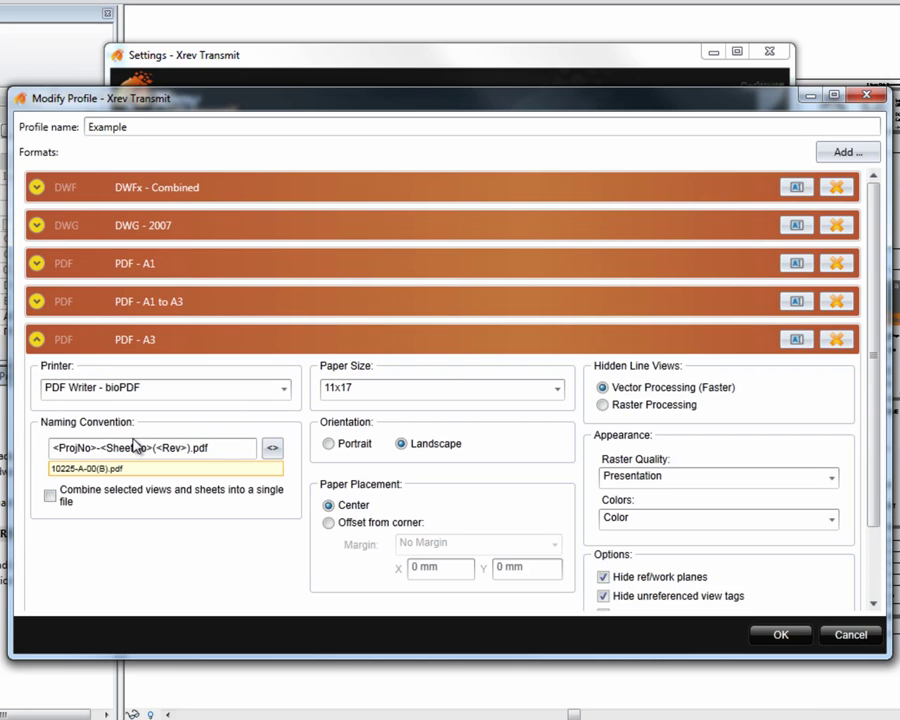
text(PDF\)
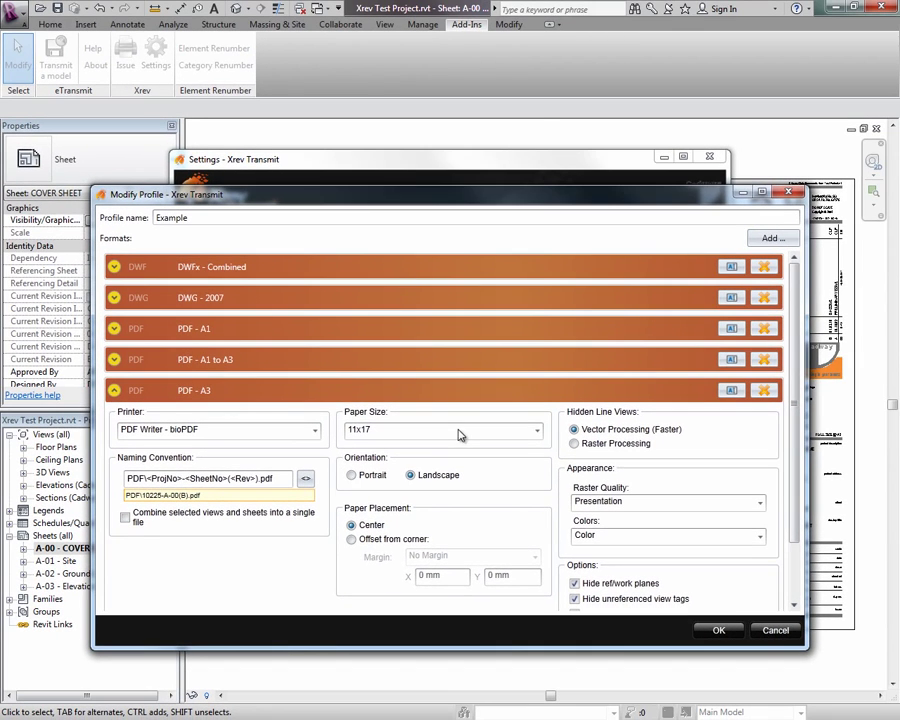
click(463, 390)
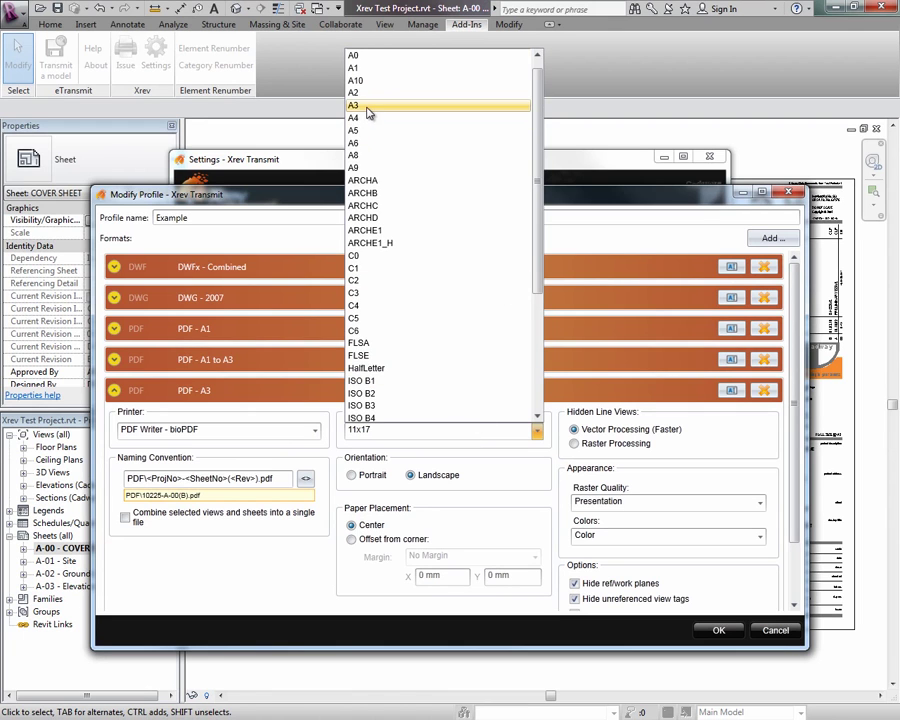
Choose A3 paper for PDF - A3 and review its landscape, centered, 100% zoom settings.
click(376, 108)
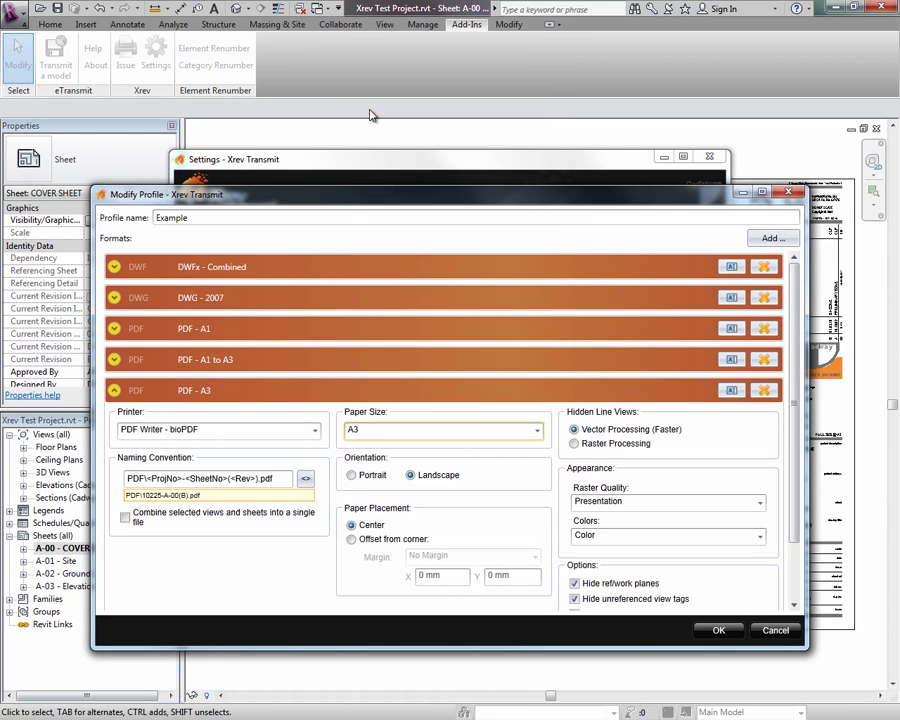
click(537, 430)
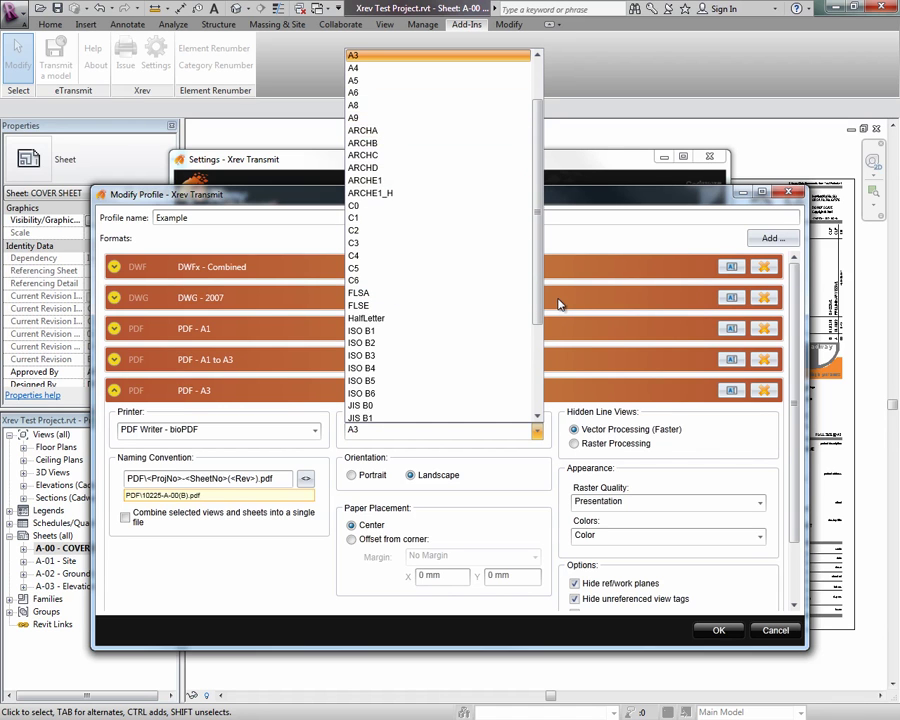
click(537, 415)
click(548, 456)
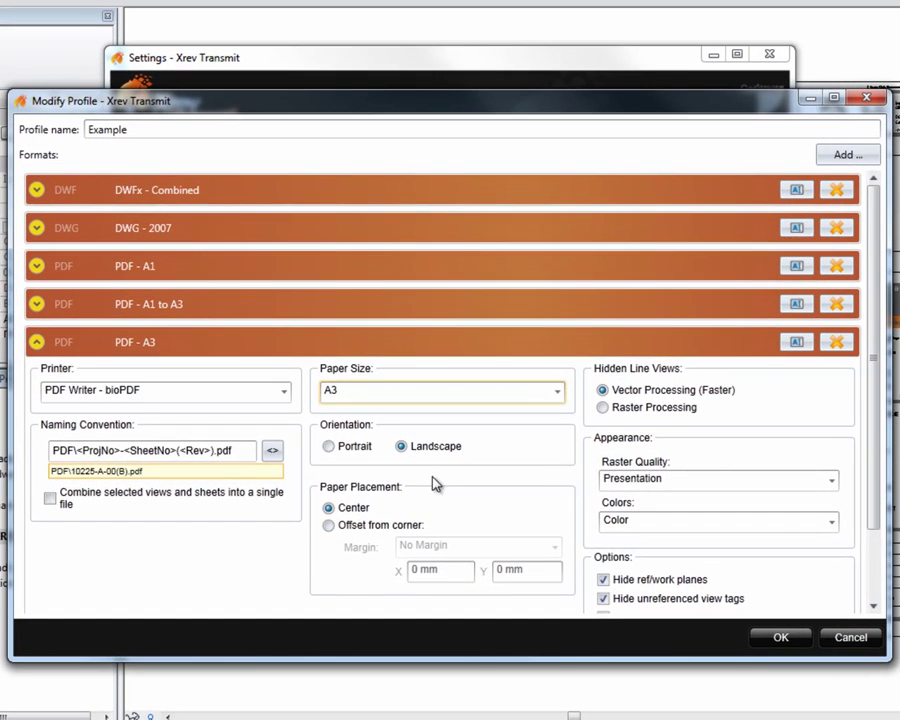
scroll(511, 485, down, 1)
scroll(486, 452, down, 1)
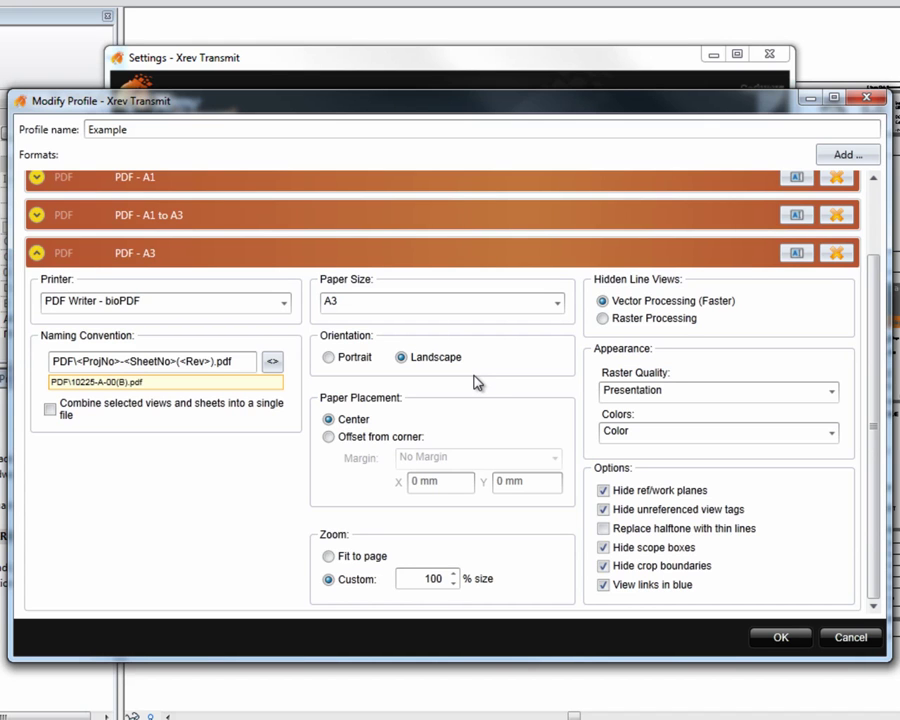
Collapse the PDF - A3 settings and confirm the Example profile's five formats with OK.
click(381, 262)
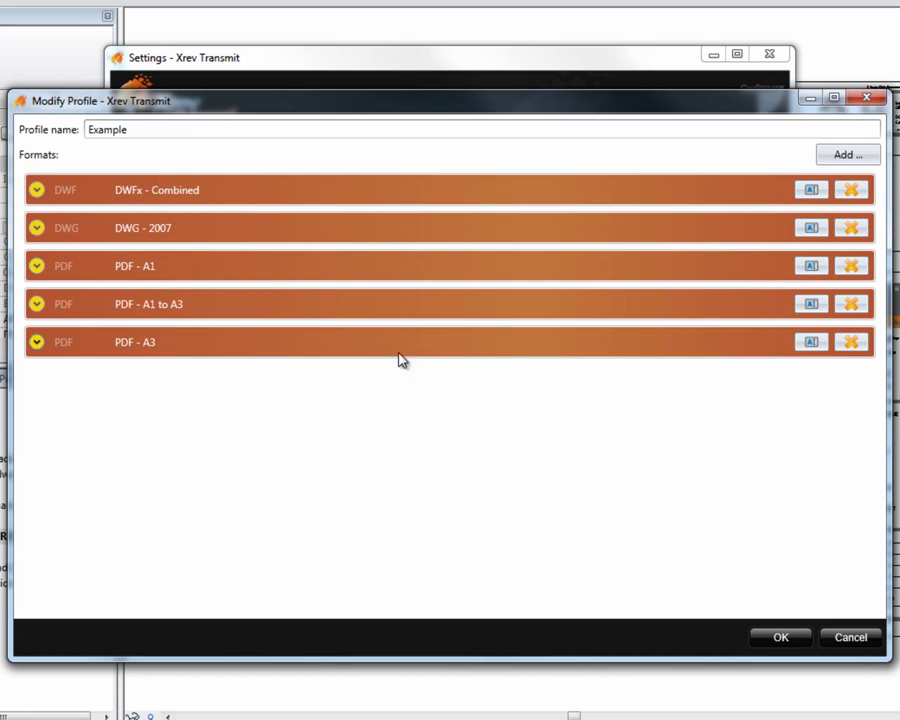
click(781, 639)
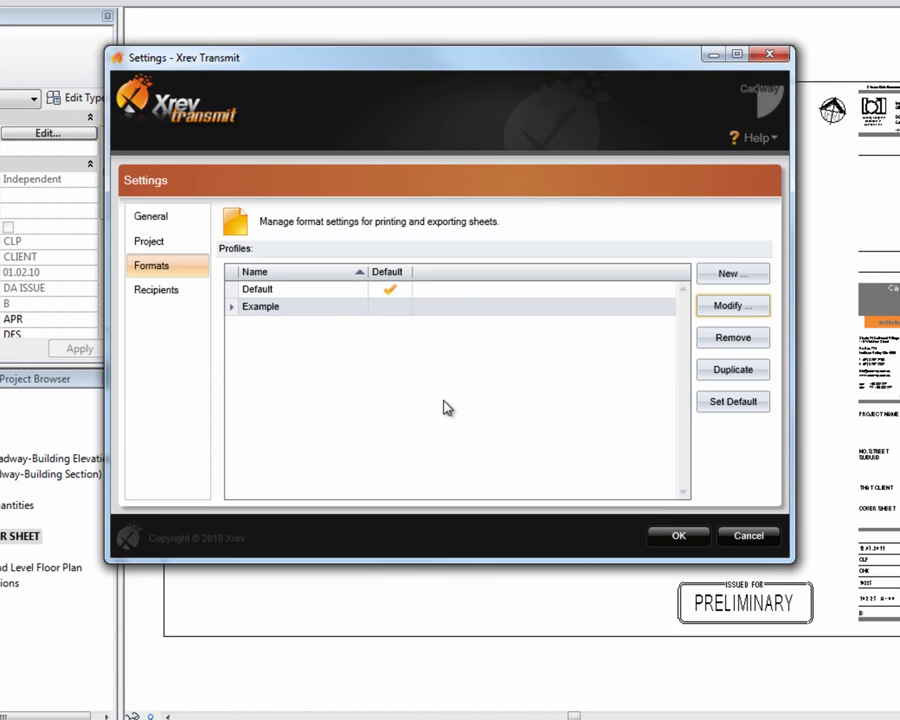